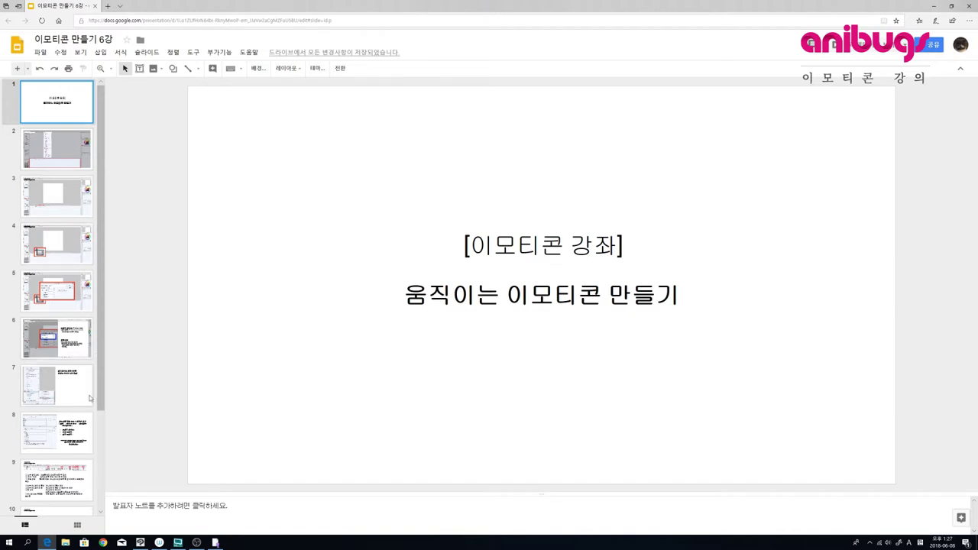
# - Go through slides 2 to 8, covering the timeline palette, new timeline settings, frame rate, playback time and shortcut keys
pyautogui.scroll(-3, 103, 413)
pyautogui.scroll(3, 92, 238)
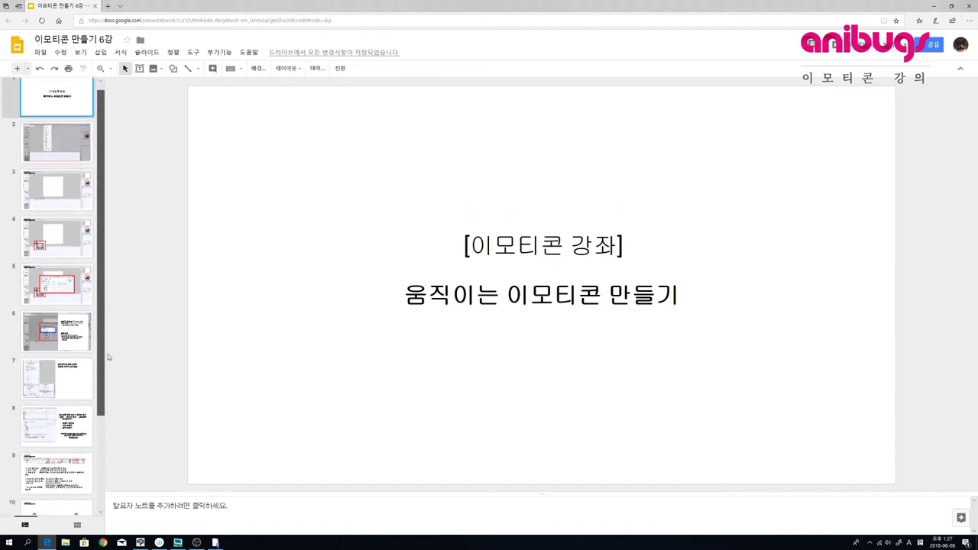
pyautogui.click(63, 155)
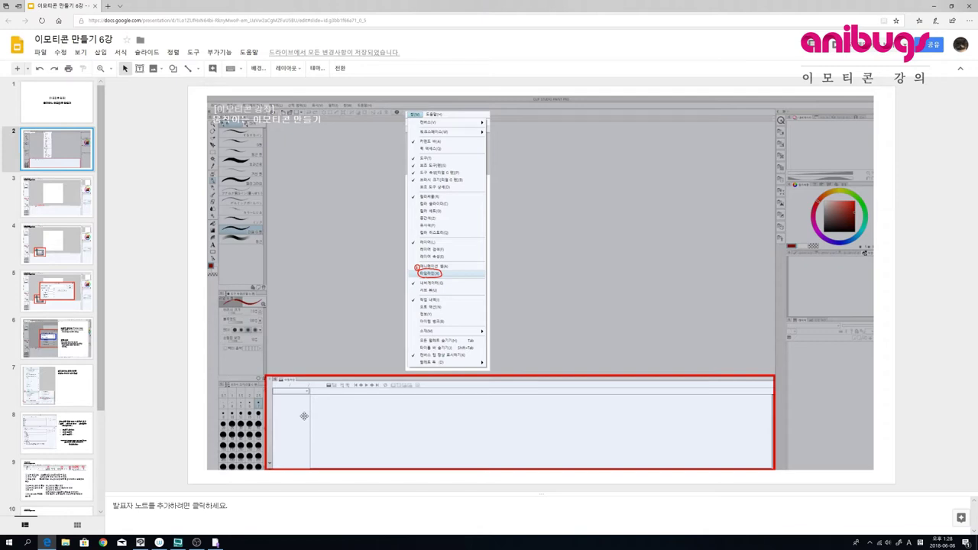
pyautogui.click(55, 207)
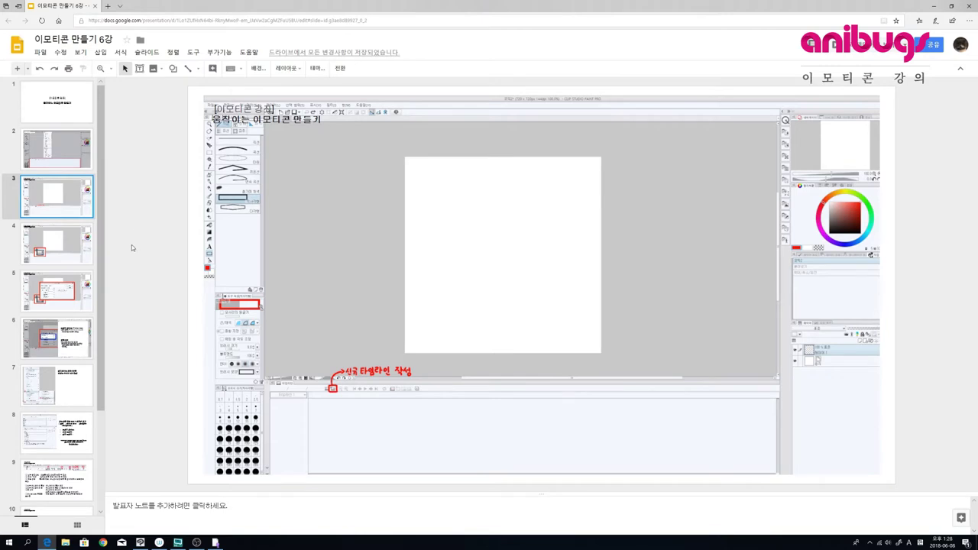
pyautogui.click(70, 253)
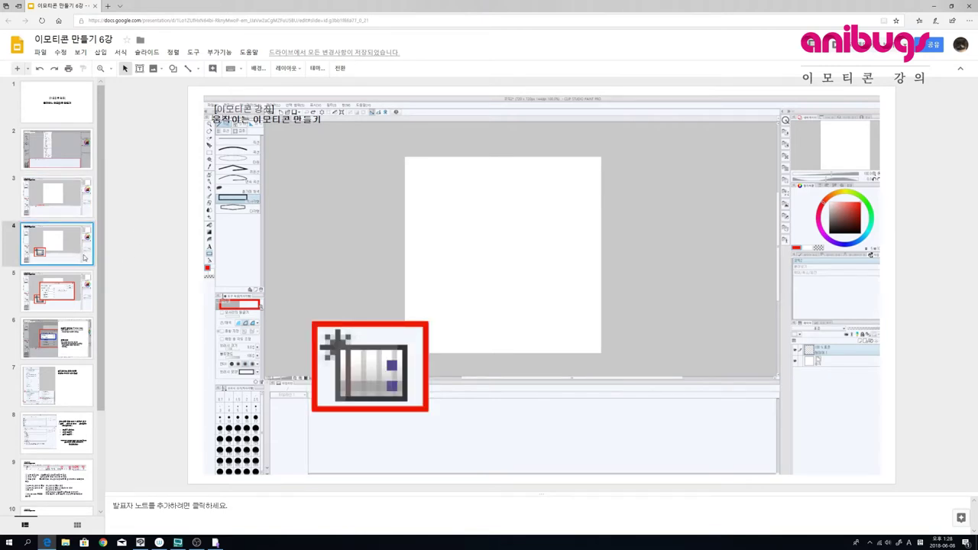
pyautogui.click(64, 292)
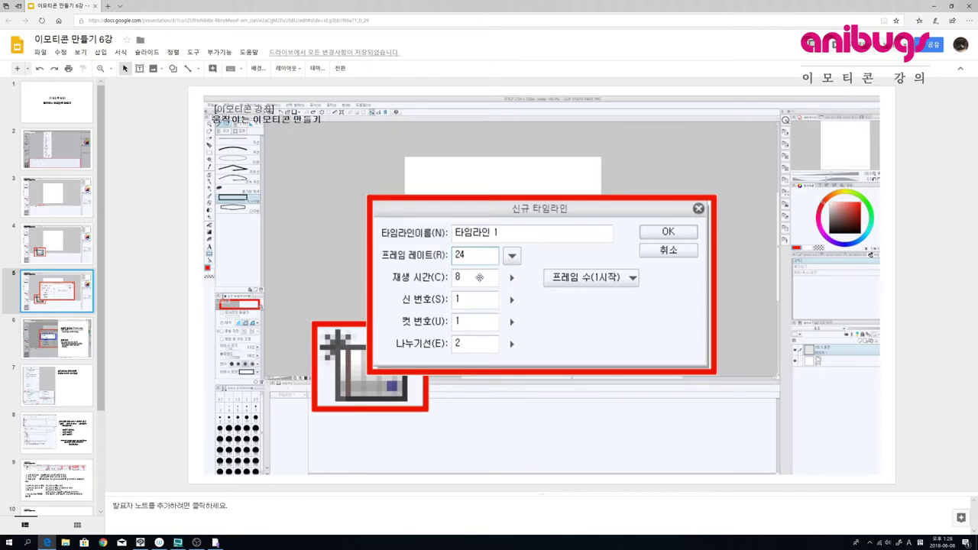
pyautogui.click(77, 336)
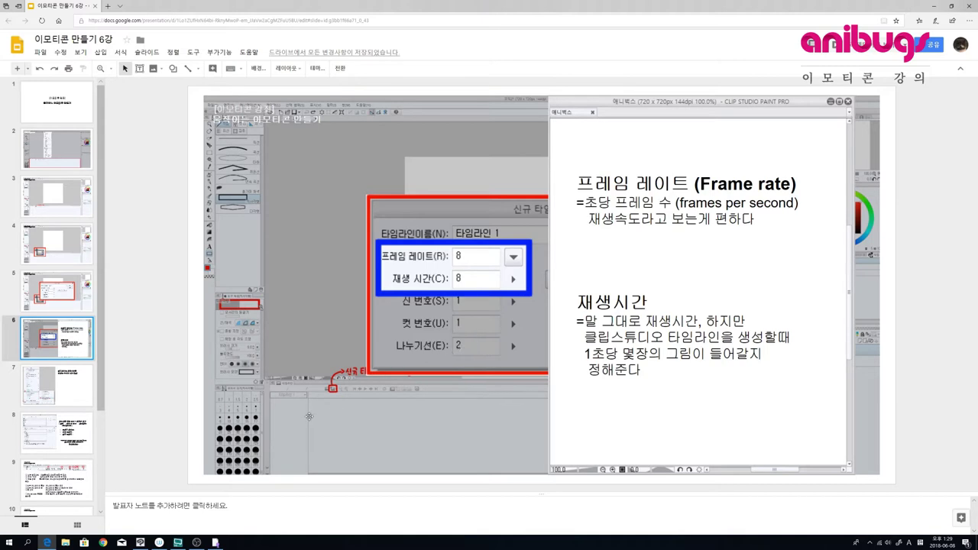
pyautogui.click(86, 396)
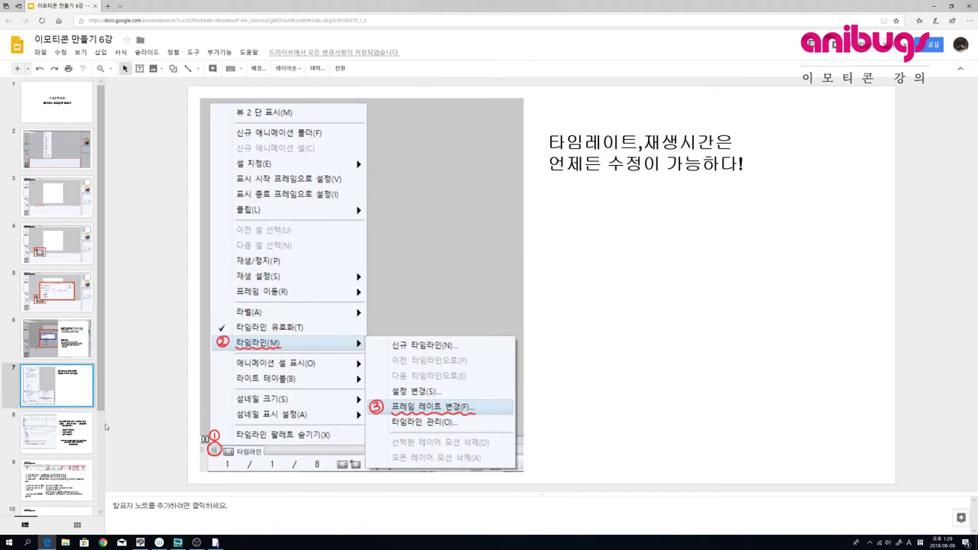
pyautogui.click(75, 431)
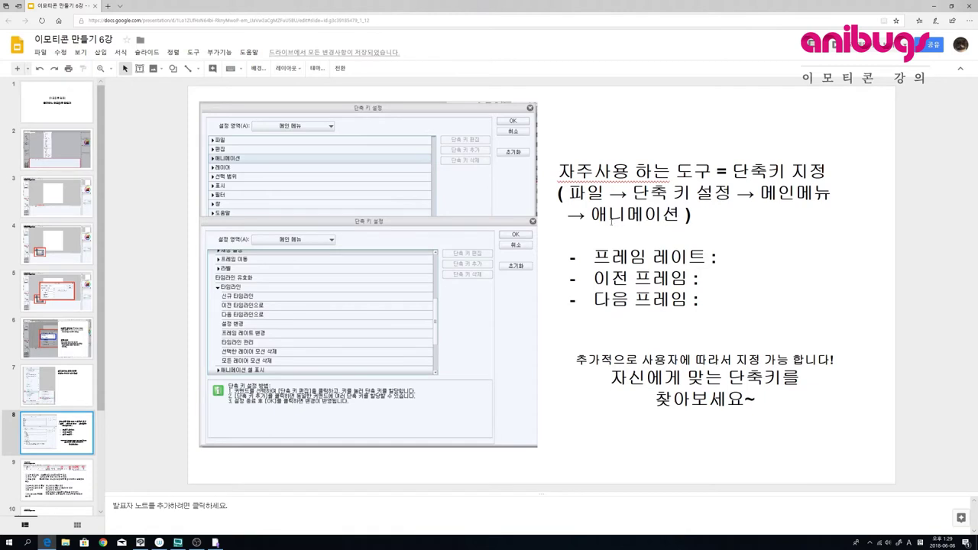
# - Highlight 애니메이션 in the shortcut path, the 프레임 레이트 entry, and the 이전 프레임 and 다음 프레임 entries on slide 8
pyautogui.doubleClick(596, 220)
pyautogui.click(557, 236)
pyautogui.moveTo(590, 215); pyautogui.dragTo(680, 214)
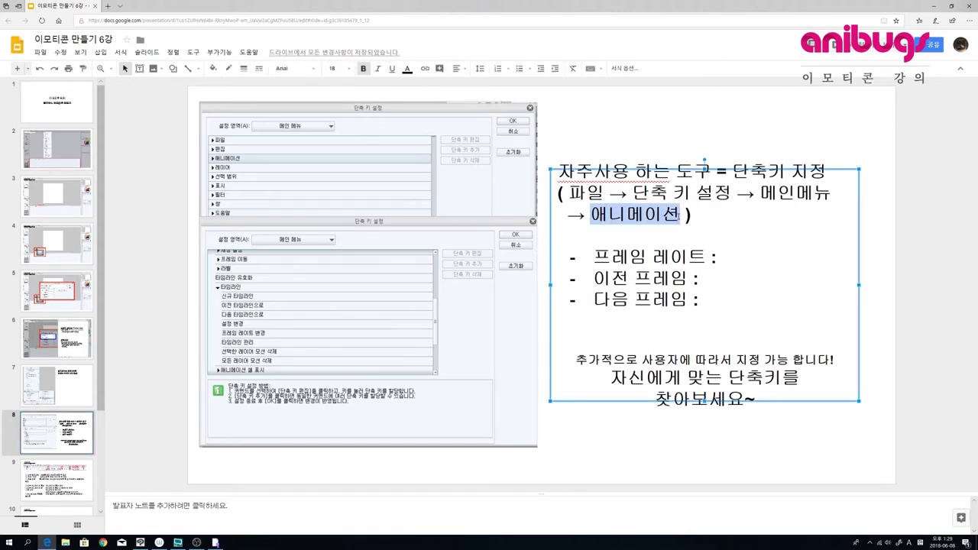
pyautogui.moveTo(593, 256); pyautogui.dragTo(712, 257)
pyautogui.moveTo(595, 278); pyautogui.dragTo(704, 298)
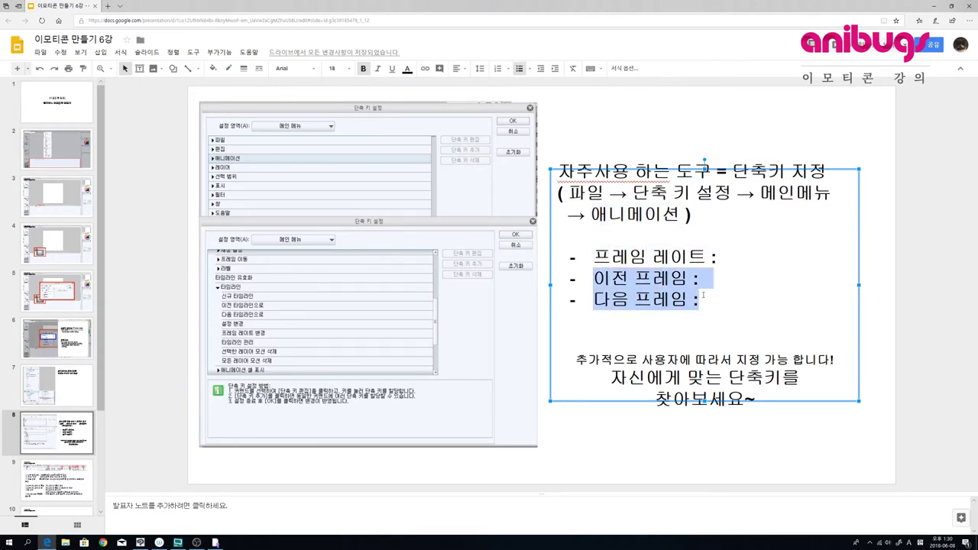
pyautogui.click(653, 300)
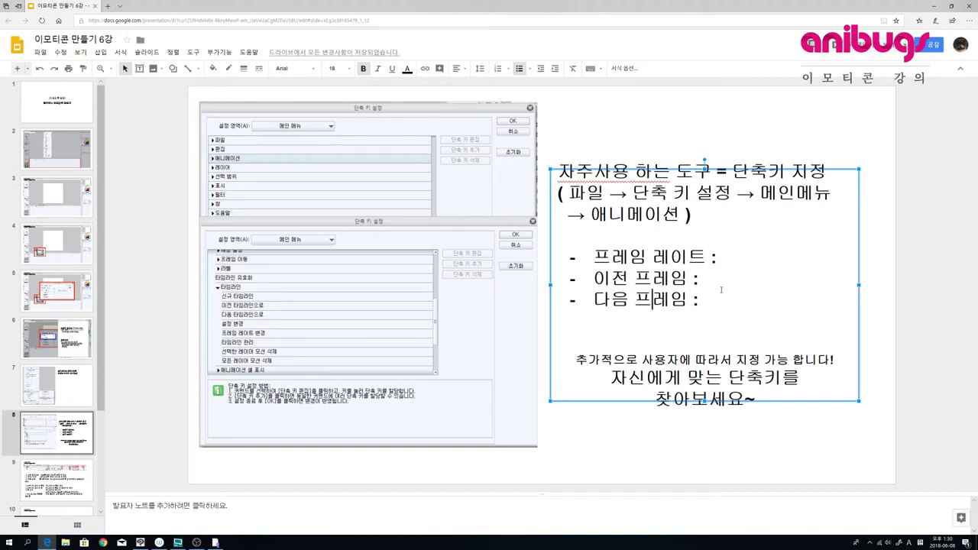
# - Fill in the shortcut keys on slide 8: 2 for 프레임 레이트, 1 for 이전 프레임 and 3 for 다음 프레임
pyautogui.click(727, 258)
pyautogui.write('2')
pyautogui.click(732, 276)
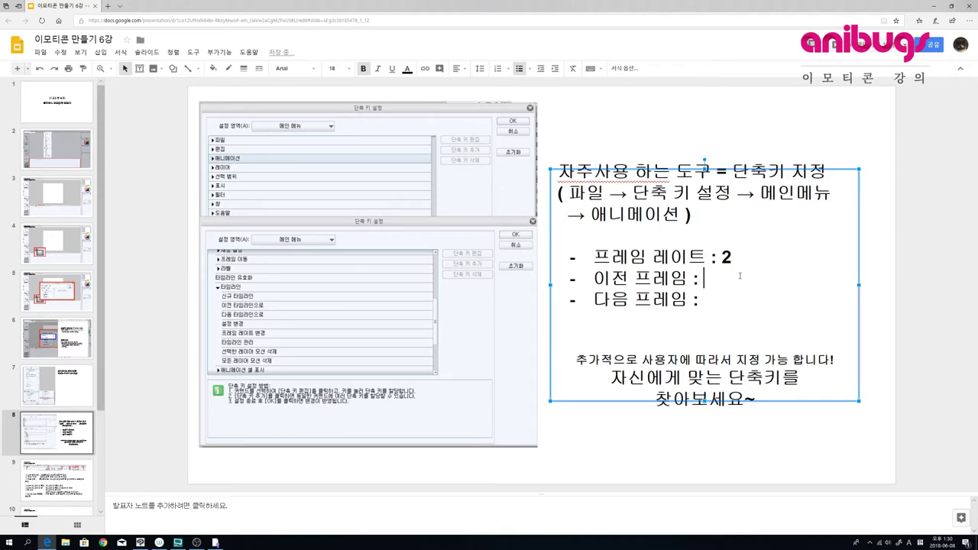
pyautogui.write('1')
pyautogui.click(722, 301)
pyautogui.write('3')
pyautogui.click(637, 359)
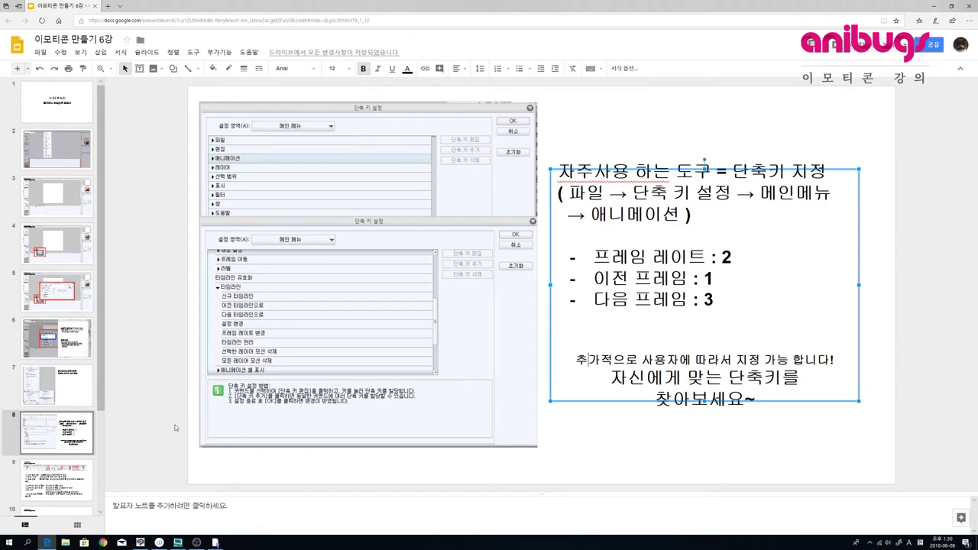
# - Examine slide 9, following the numbered timeline toolbar picture and its descriptions of 신규 타임라인 and 재생 / 정지
pyautogui.click(78, 479)
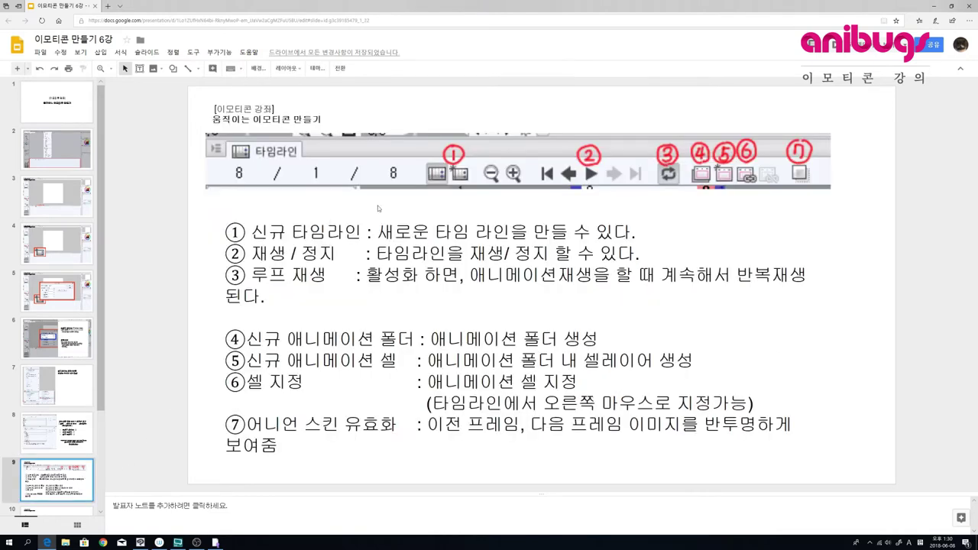
pyautogui.click(416, 171)
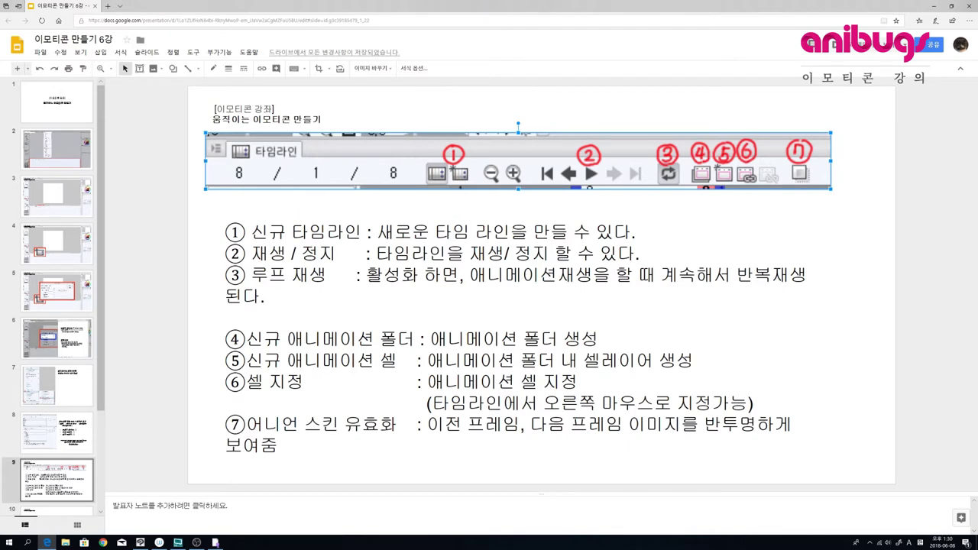
pyautogui.moveTo(492, 232); pyautogui.dragTo(395, 232)
pyautogui.click(596, 231)
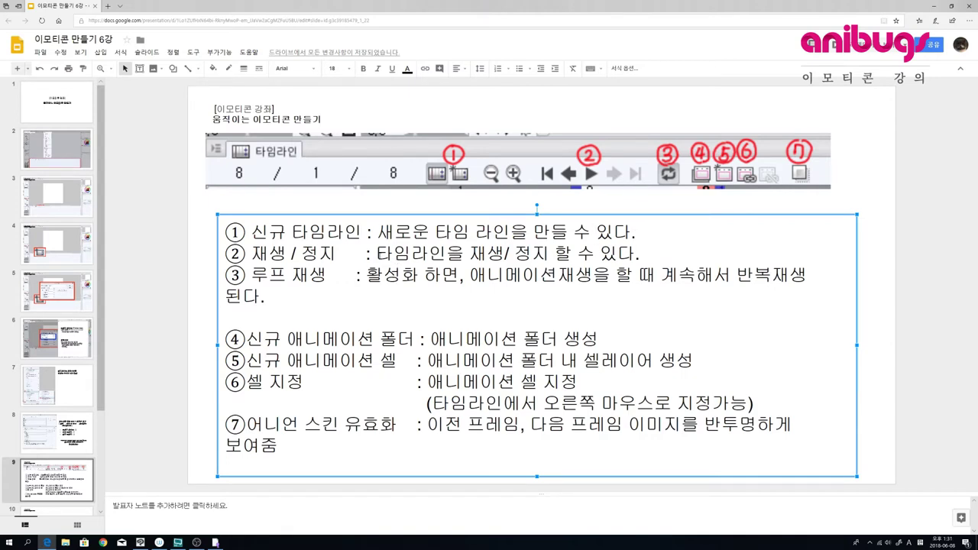
pyautogui.press('Down')
pyautogui.press('Right')
pyautogui.press('Right')
pyautogui.press('Right')
# - View slides 10 to 12 with the 원화 key drawings, the 동화 in-between drawings and the crying character
pyautogui.scroll(-2, 94, 456)
pyautogui.scroll(-1, 93, 459)
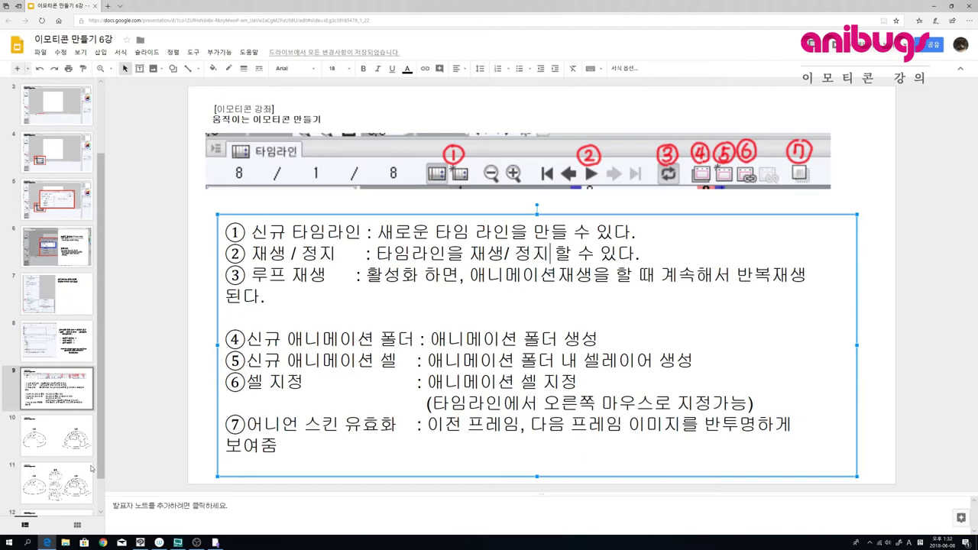
pyautogui.click(75, 447)
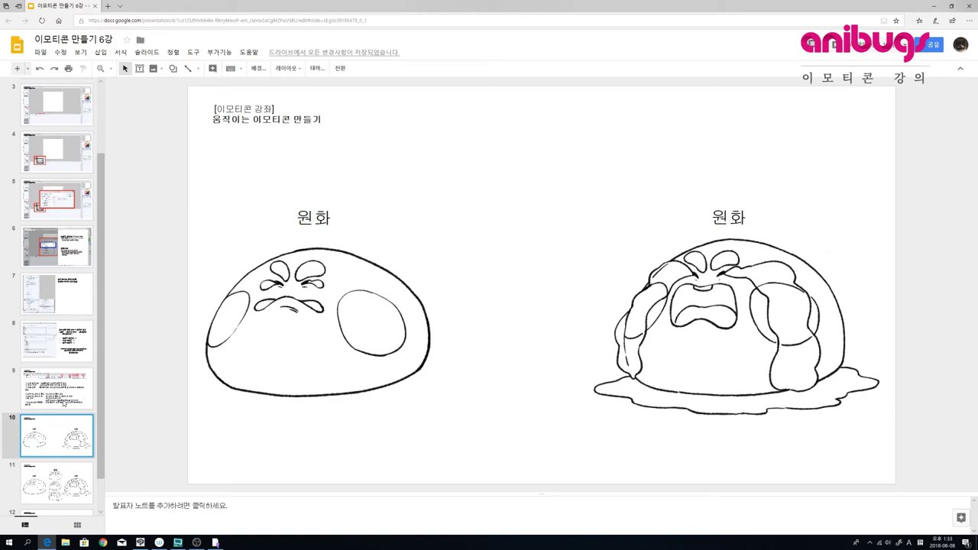
pyautogui.click(81, 474)
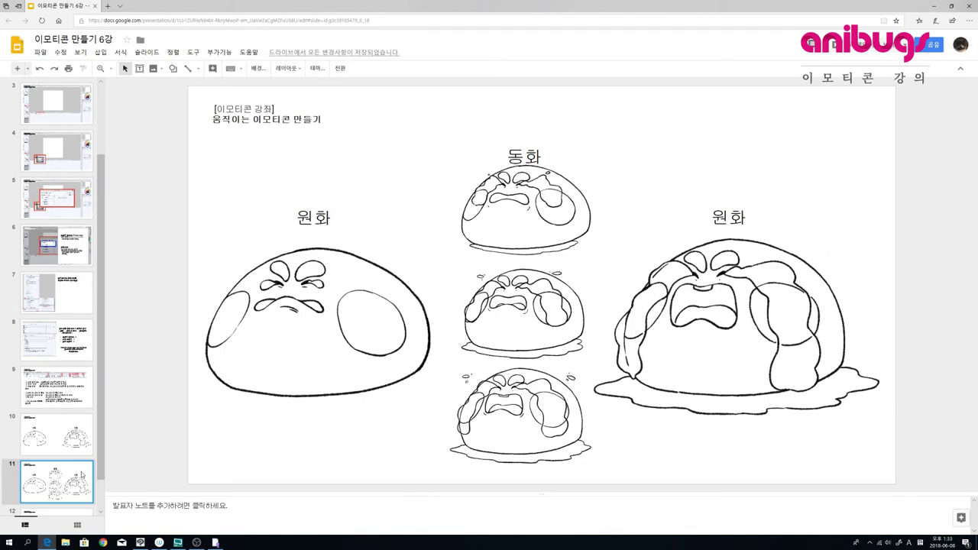
pyautogui.scroll(-1, 84, 483)
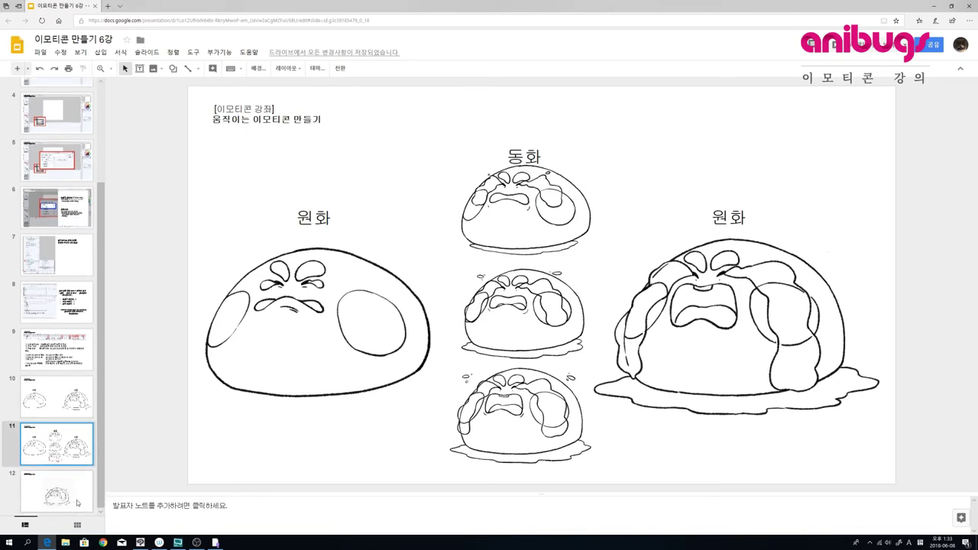
pyautogui.click(74, 502)
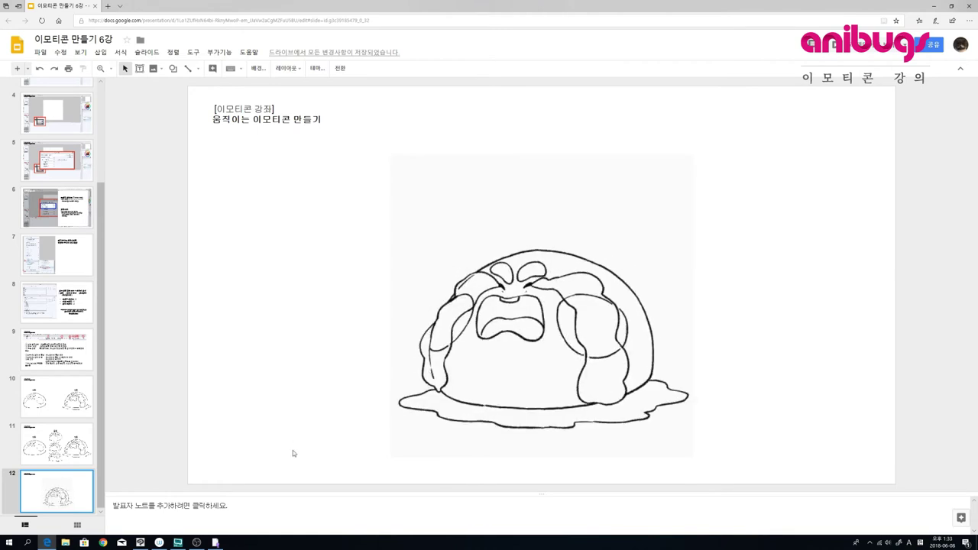
# - Switch to Clip Studio Paint, change the broadcasting program's scene to 2, and minimize the broadcasting window
pyautogui.moveTo(141, 542)
pyautogui.click(142, 523)
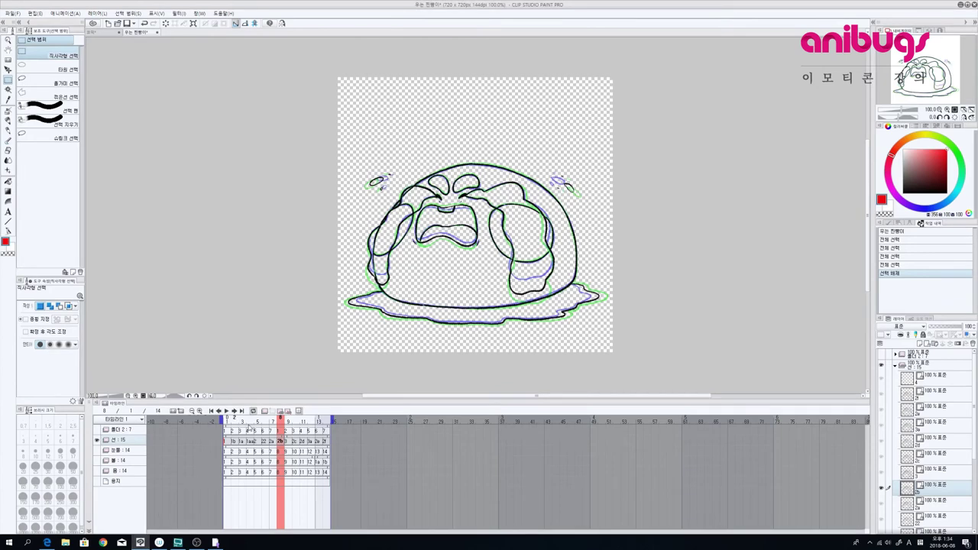
pyautogui.click(178, 542)
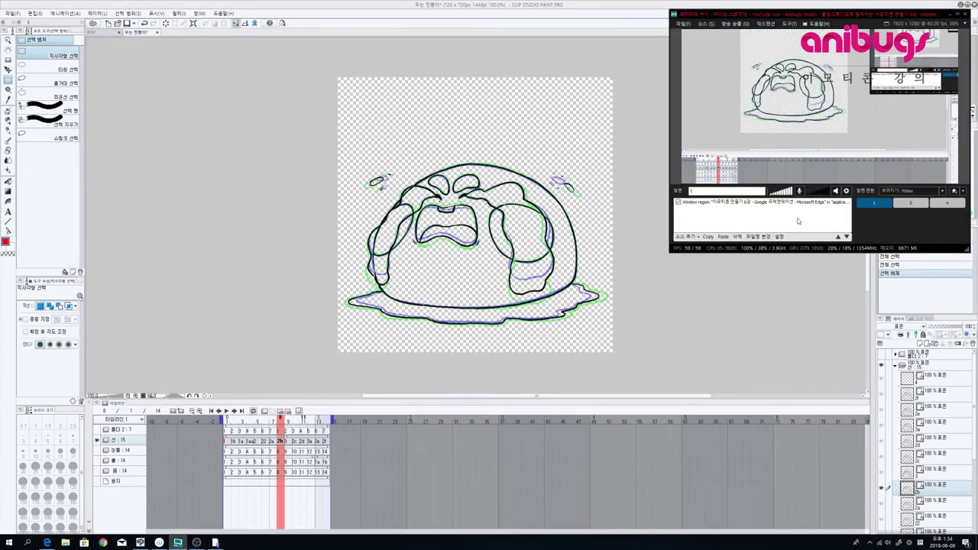
pyautogui.click(907, 204)
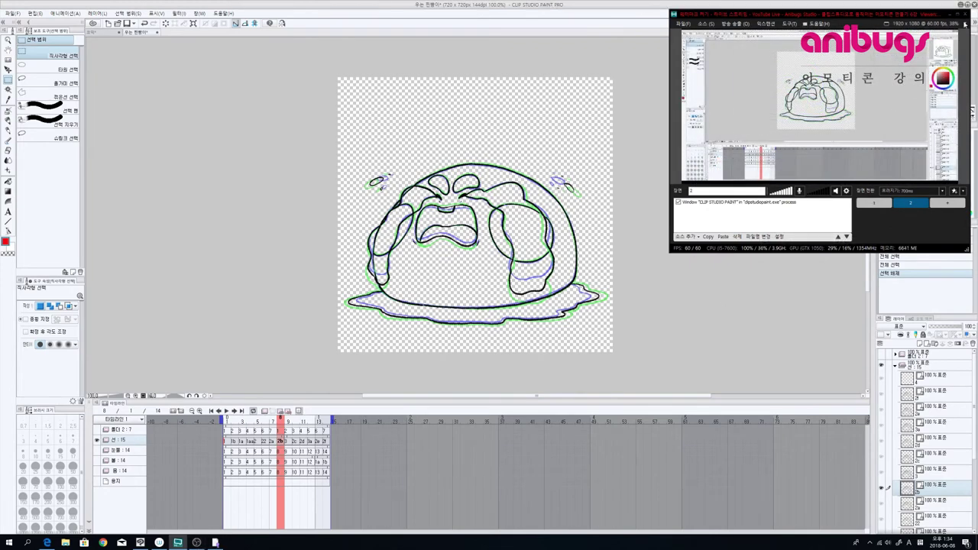
pyautogui.click(948, 14)
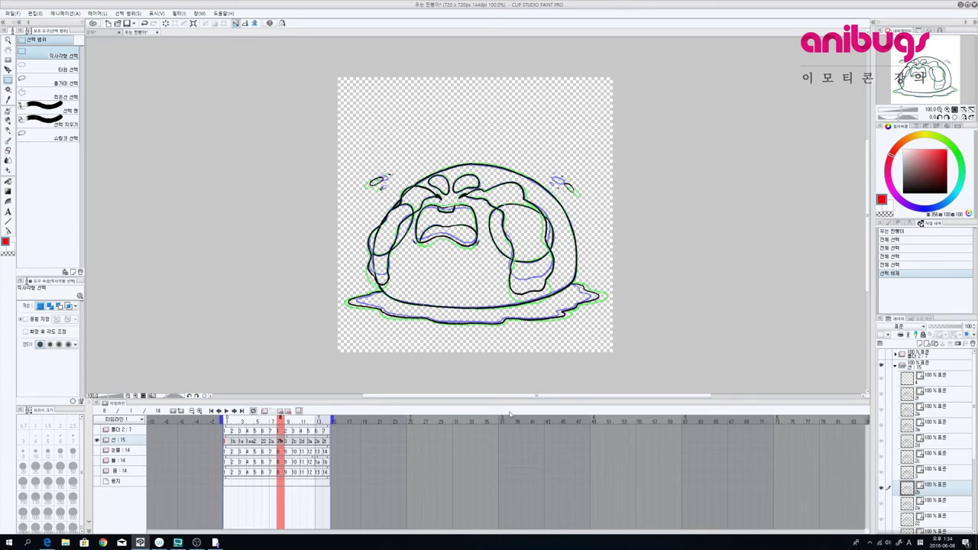
# - Collapse the 선 animation folder and toggle its visibility off and back on
pyautogui.click(895, 366)
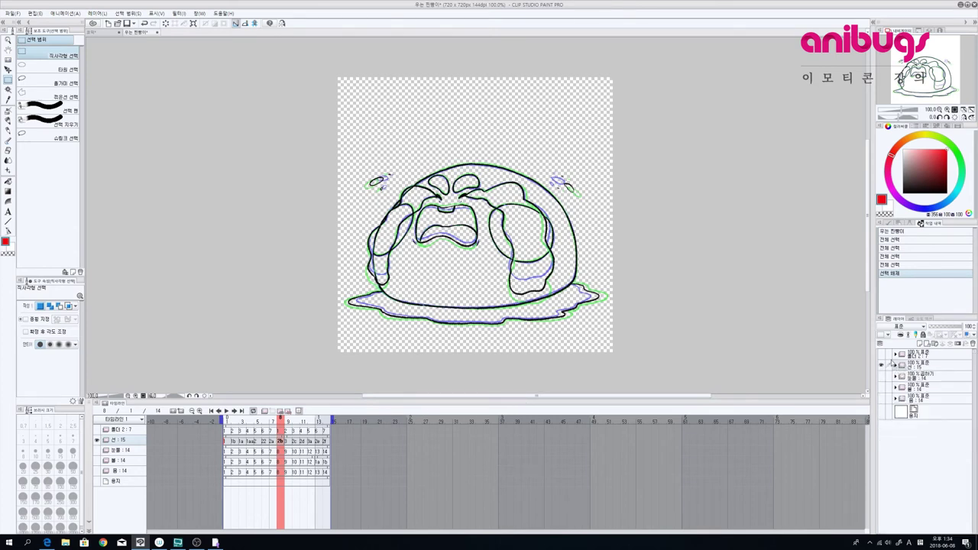
pyautogui.click(883, 368)
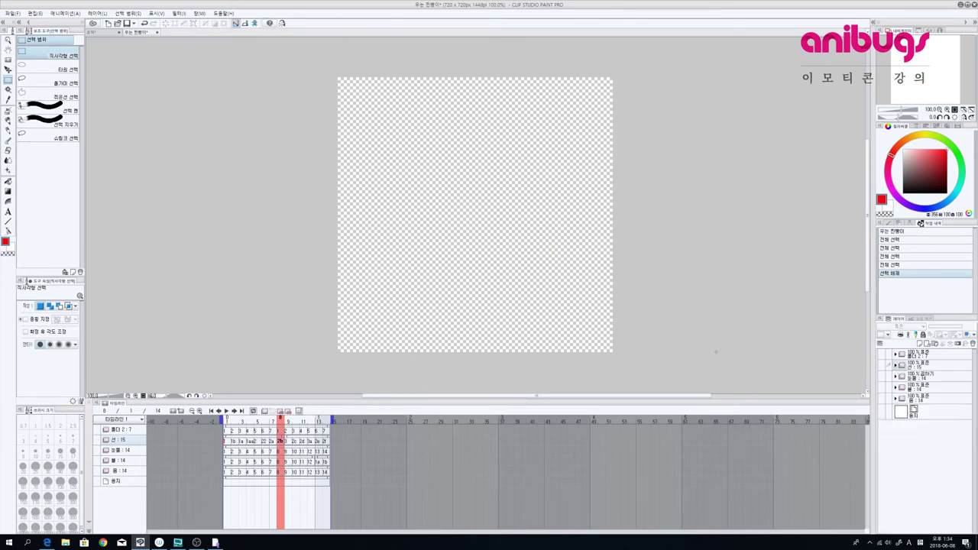
pyautogui.click(883, 368)
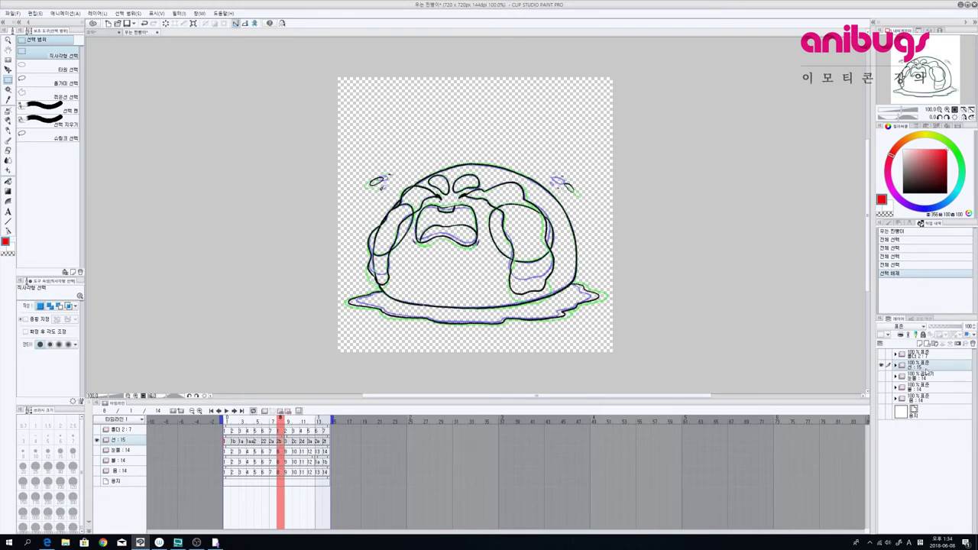
# - Make the 눈물, 볼 and 몸 animation folders visible so the tears, cheeks and body colours show
pyautogui.click(882, 378)
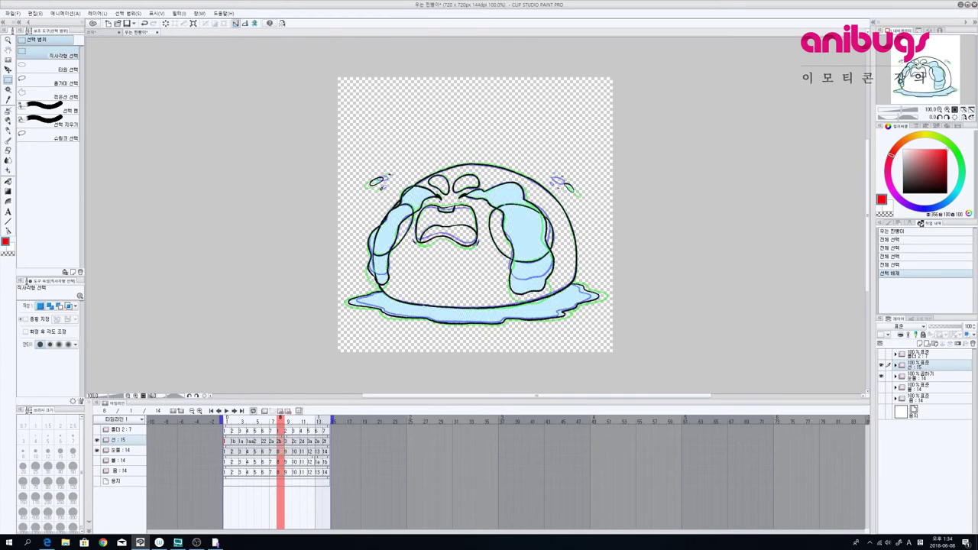
pyautogui.click(939, 376)
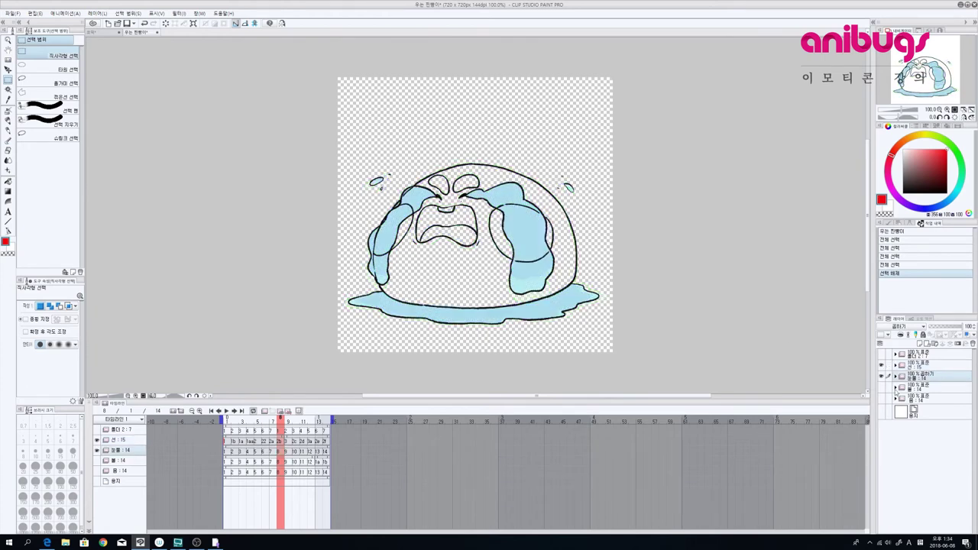
pyautogui.click(883, 388)
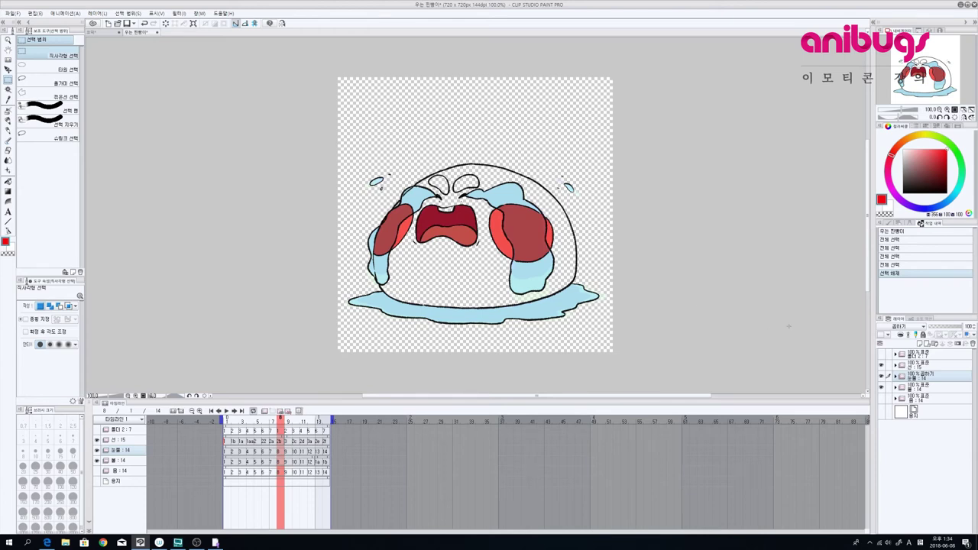
pyautogui.click(926, 398)
pyautogui.click(881, 399)
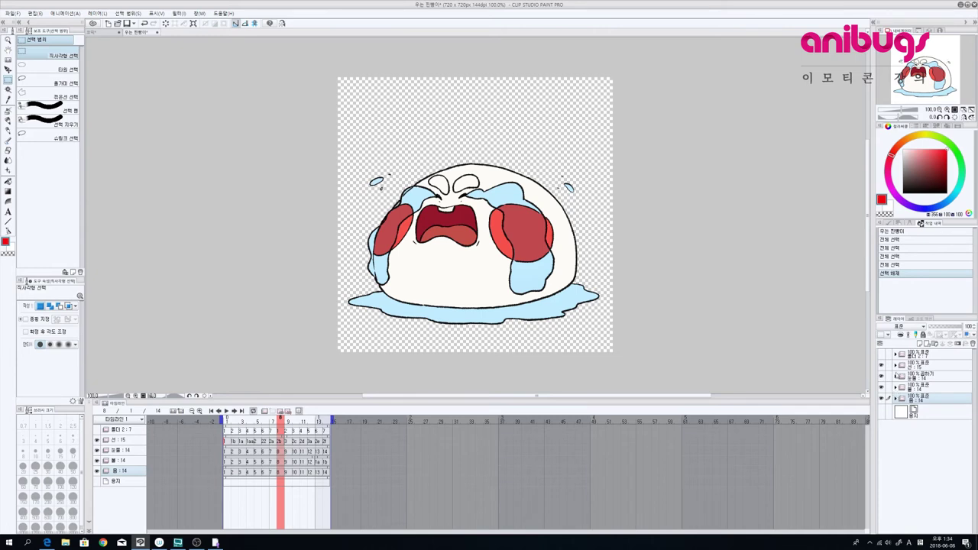
# - Show and select the 폴더 2 lettering folder, and play the crying character's timeline animation
pyautogui.click(881, 355)
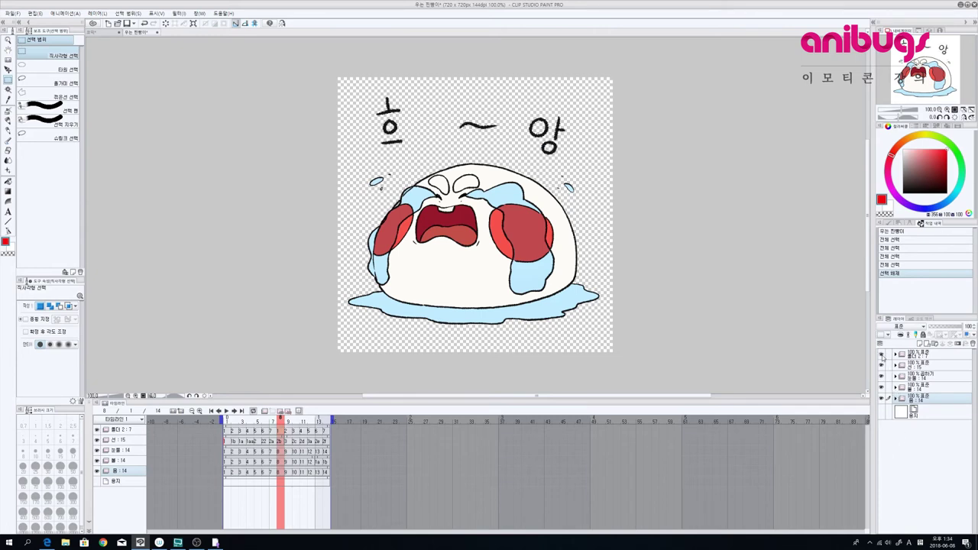
pyautogui.click(920, 356)
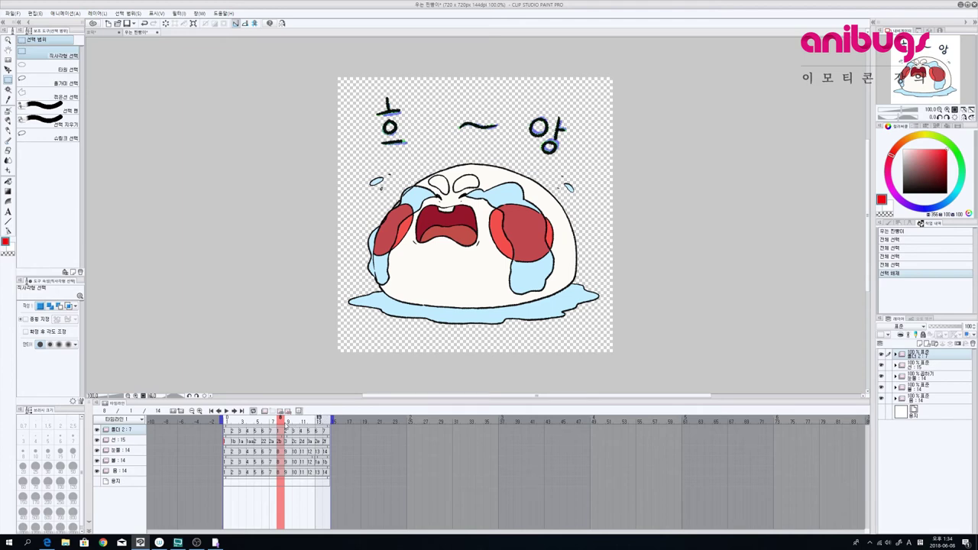
pyautogui.click(225, 411)
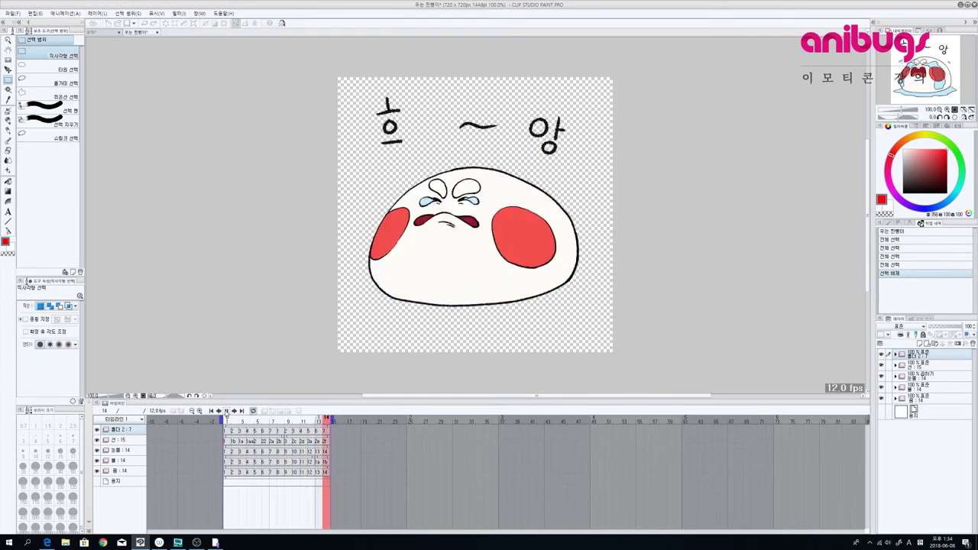
# - Stop the crying character's playback and switch to the other open canvas holding the line drawings
pyautogui.click(226, 411)
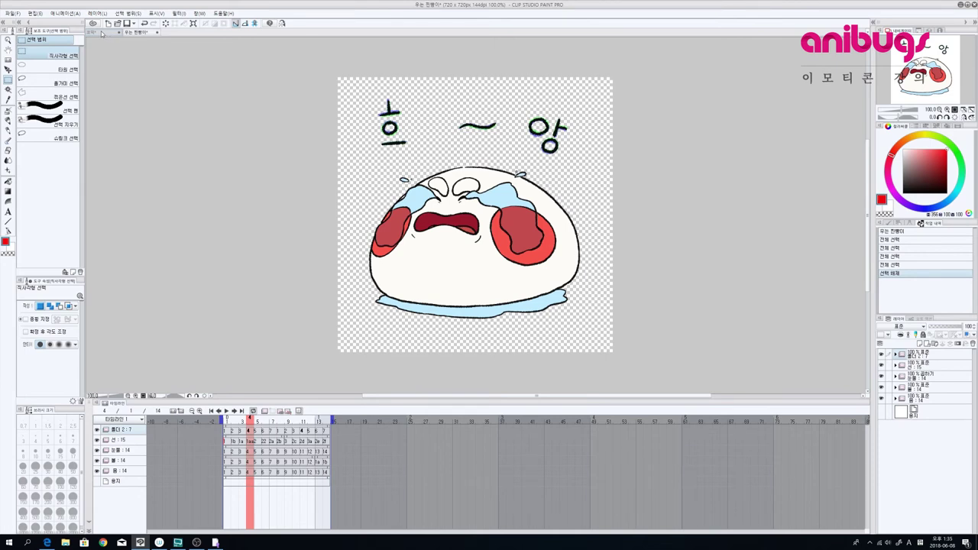
pyautogui.click(101, 33)
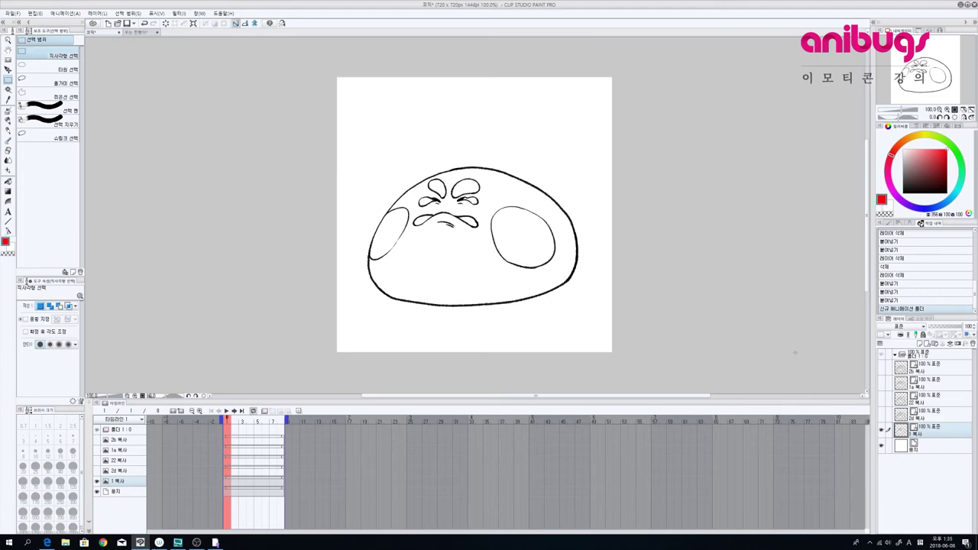
# - Alternate the visibility of the 1 복사 and 2d 복사 layers to compare the two key drawings, leaving both hidden
pyautogui.click(881, 430)
pyautogui.click(882, 414)
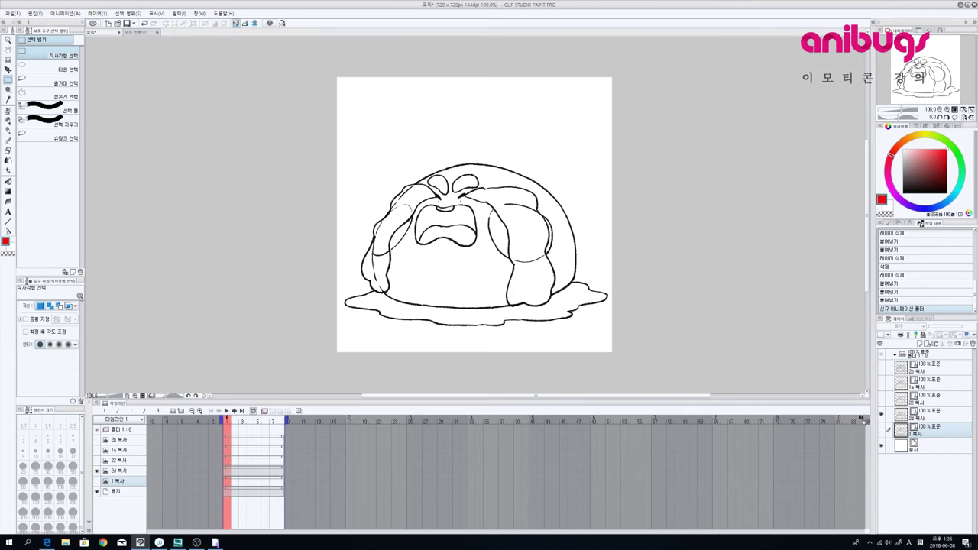
pyautogui.click(881, 414)
pyautogui.click(882, 415)
pyautogui.click(882, 415)
pyautogui.click(882, 431)
pyautogui.click(882, 415)
pyautogui.click(881, 415)
pyautogui.click(881, 431)
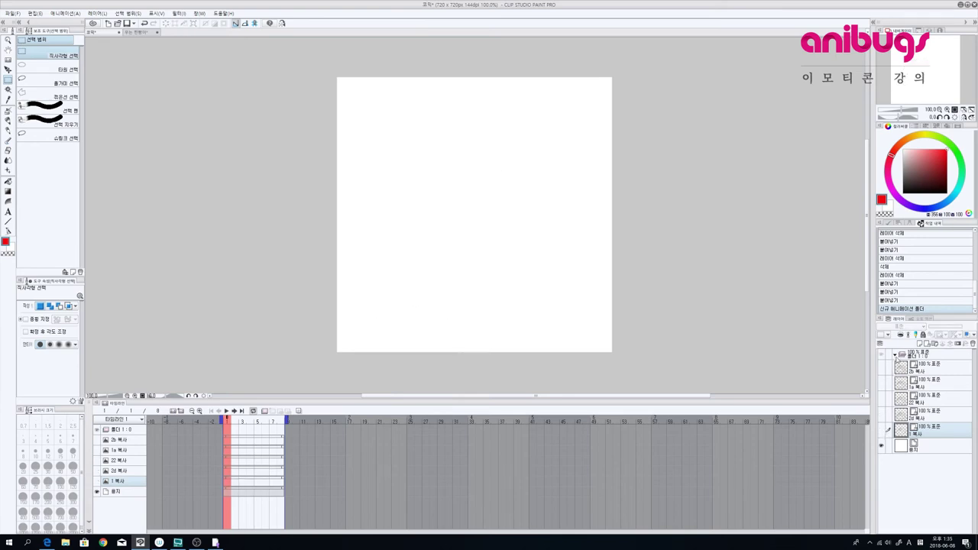
# - Move the 1 복사 and 2d 복사 layers together into the 폴더 1 animation folder
pyautogui.click(925, 359)
pyautogui.click(931, 426)
pyautogui.keyDown('ctrl'); pyautogui.click(932, 415); pyautogui.keyUp('ctrl')
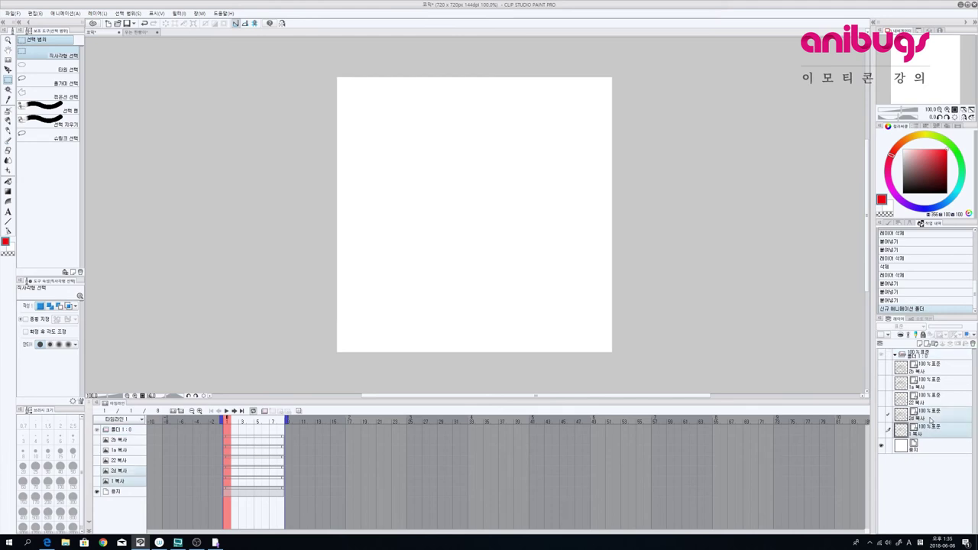
pyautogui.moveTo(932, 415); pyautogui.dragTo(925, 358)
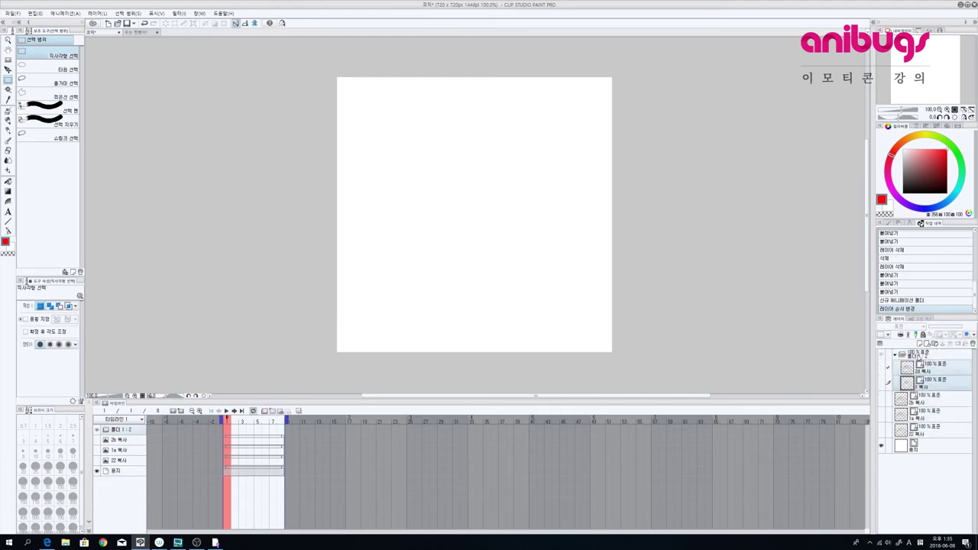
# - Rename the animation folder to 테스트1
pyautogui.write('xpfmf')
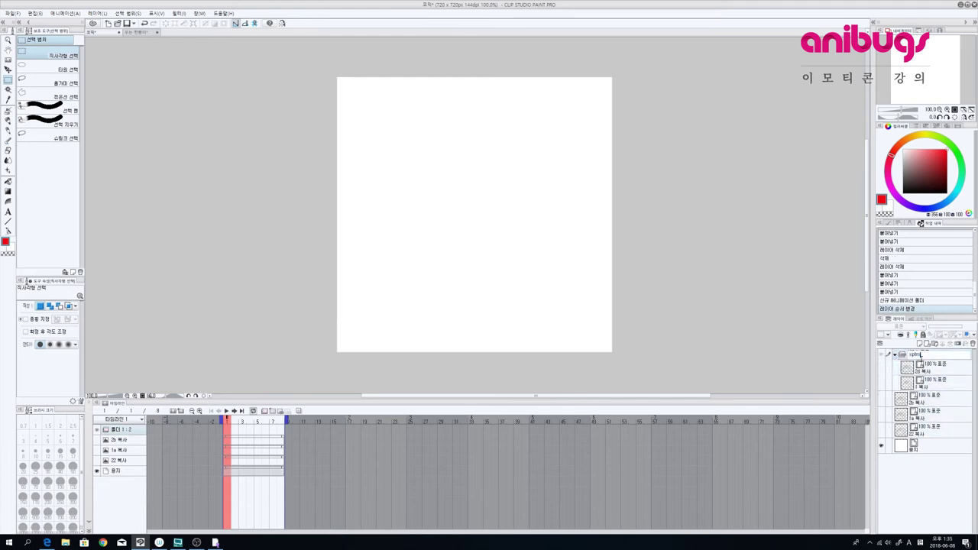
pyautogui.write('스트1')
pyautogui.press('Return')
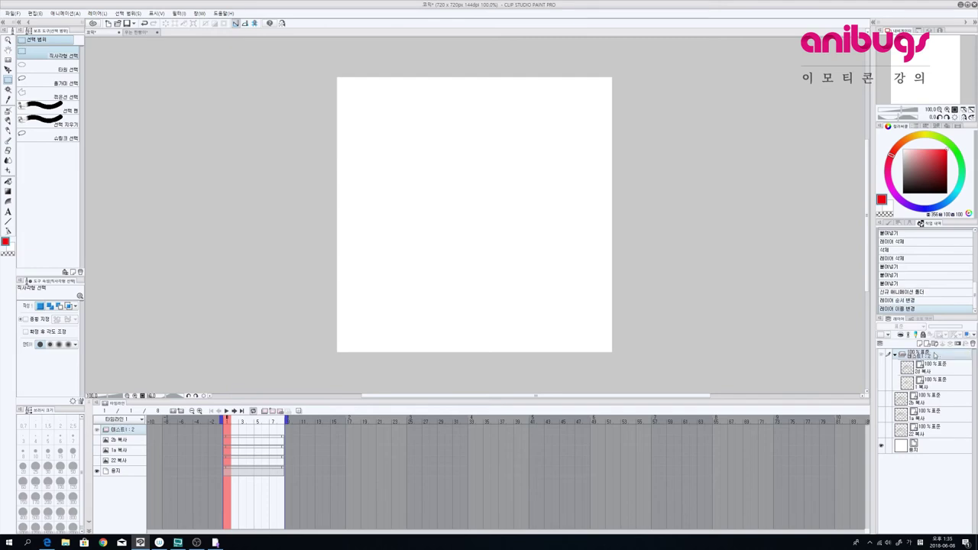
pyautogui.click(931, 383)
pyautogui.click(930, 397)
pyautogui.click(931, 382)
pyautogui.click(934, 367)
pyautogui.click(931, 384)
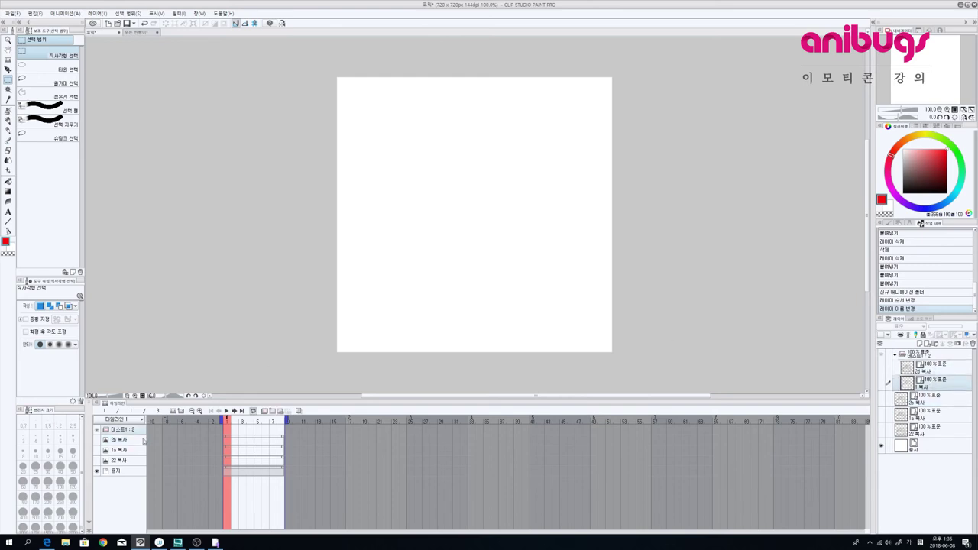
# - Assign 1 복사 to frame 1 and 2d 복사 to frame 2 of the 테스트1 track, and make 1 복사 visible
pyautogui.click(234, 434)
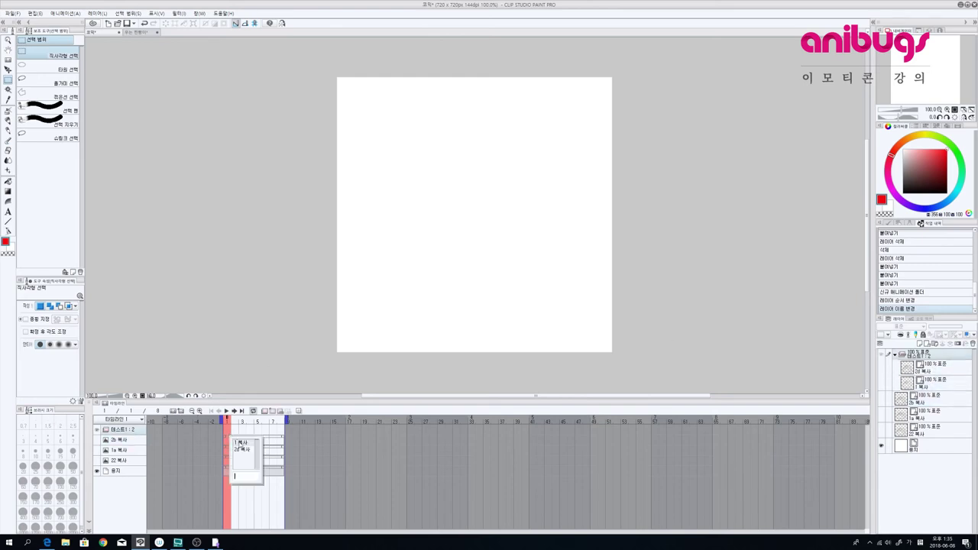
pyautogui.click(237, 444)
pyautogui.click(236, 434)
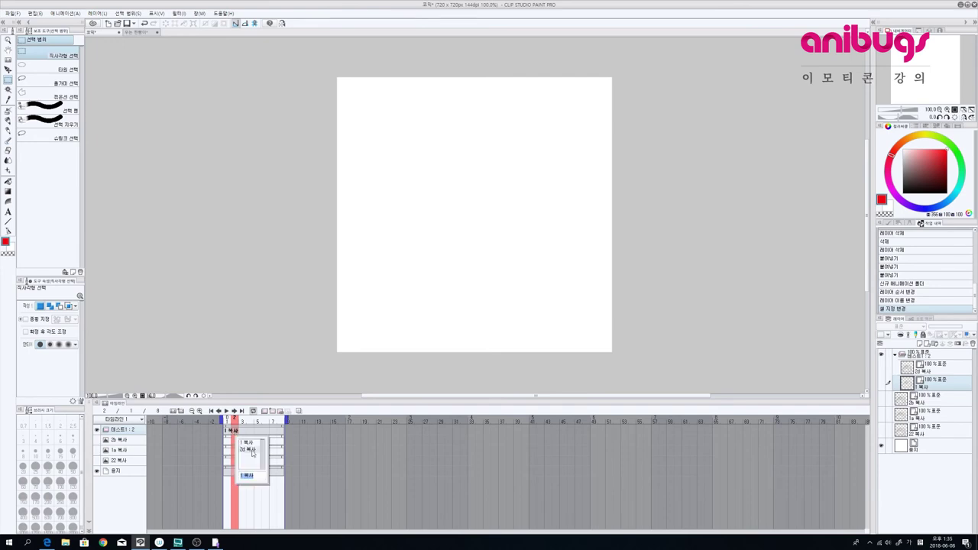
pyautogui.click(251, 451)
pyautogui.click(228, 432)
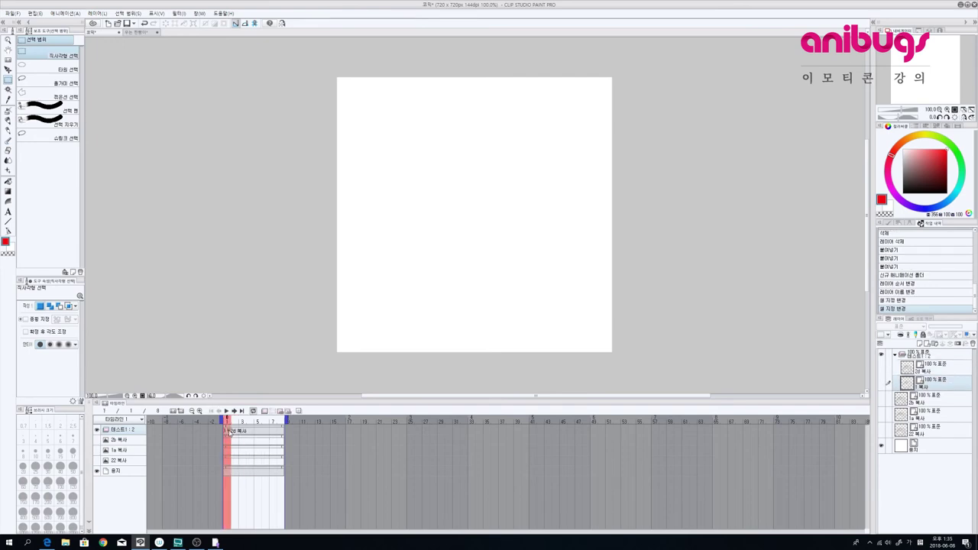
pyautogui.click(883, 381)
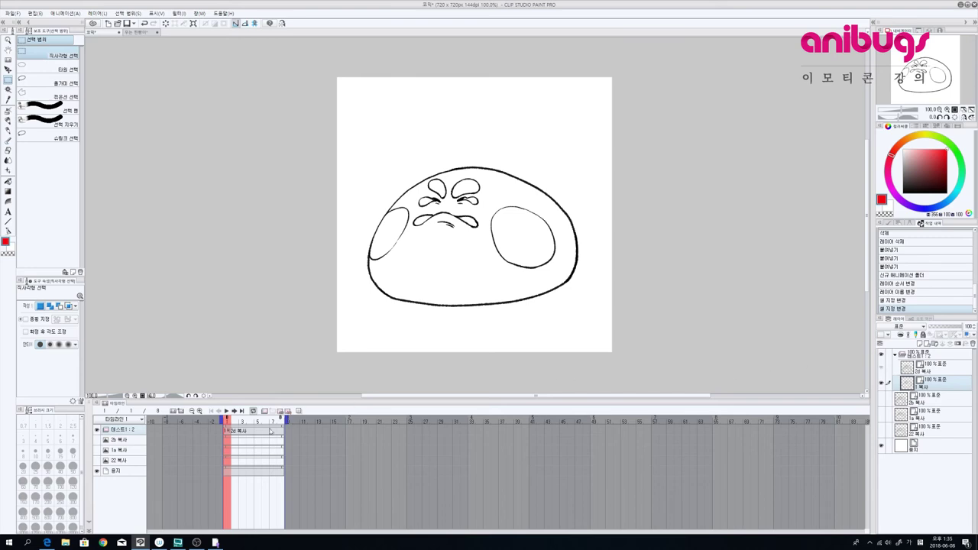
# - Flip back and forth between frames 1 and 2 to compare the drawings, and turn on onion skin
pyautogui.click(234, 433)
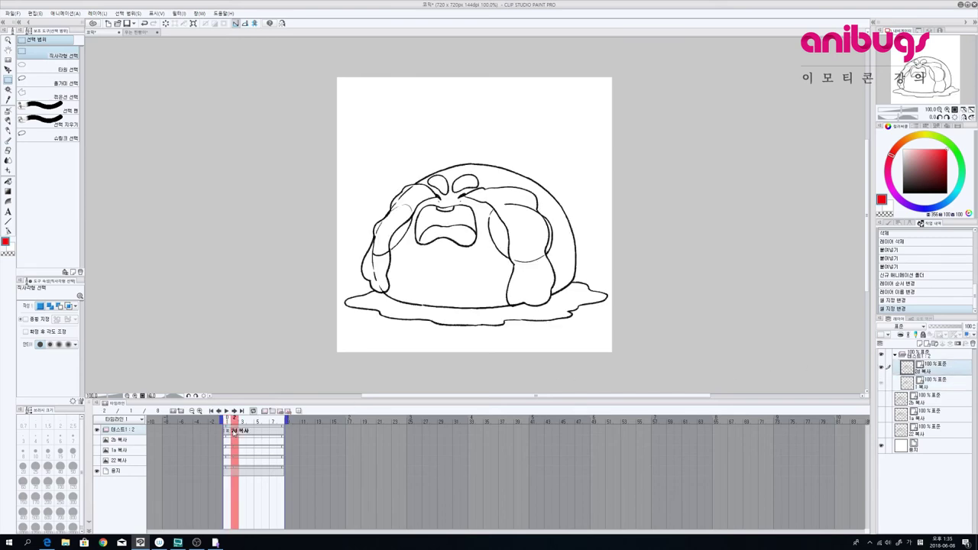
pyautogui.click(227, 432)
pyautogui.click(235, 432)
pyautogui.click(227, 432)
pyautogui.click(235, 432)
pyautogui.click(227, 433)
pyautogui.click(235, 433)
pyautogui.click(226, 433)
pyautogui.click(235, 432)
pyautogui.click(301, 411)
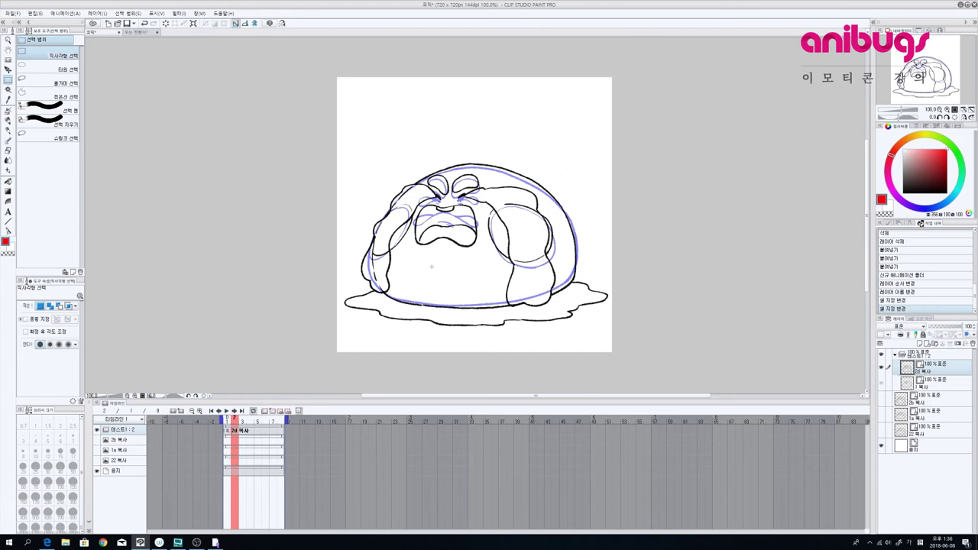
# - Try to specify 2d 복사 as the cel at frame 3 of the 테스트1 track, and return to frame 2
pyautogui.click(242, 435)
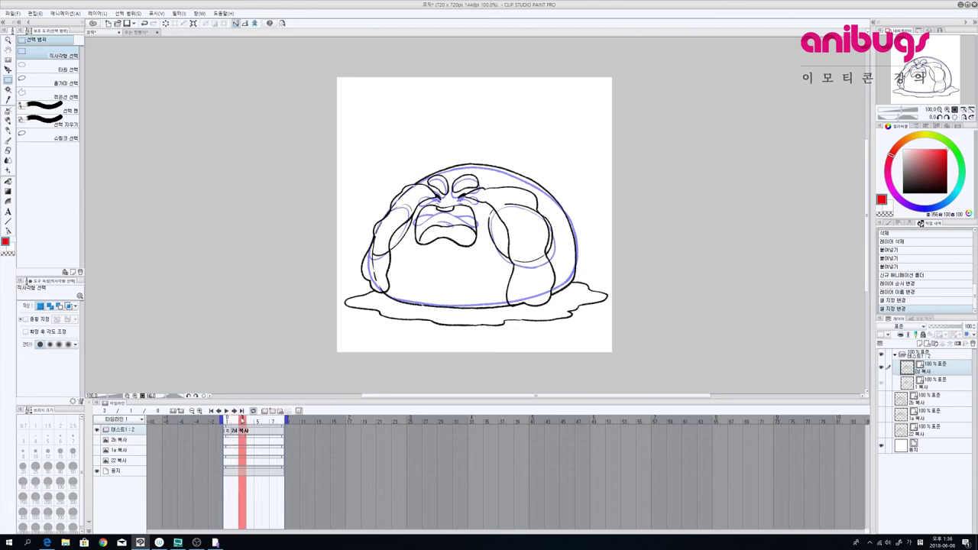
pyautogui.click(243, 434)
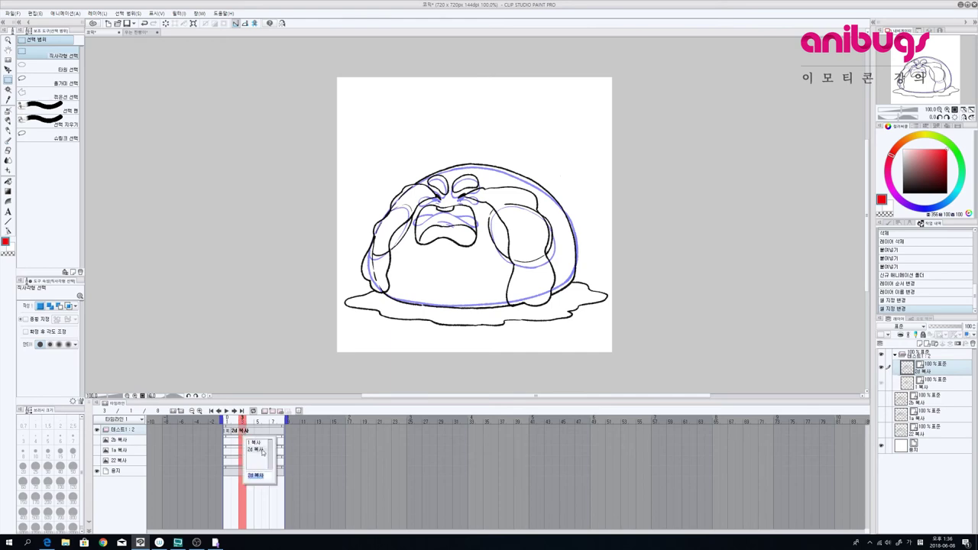
pyautogui.click(262, 450)
pyautogui.click(235, 435)
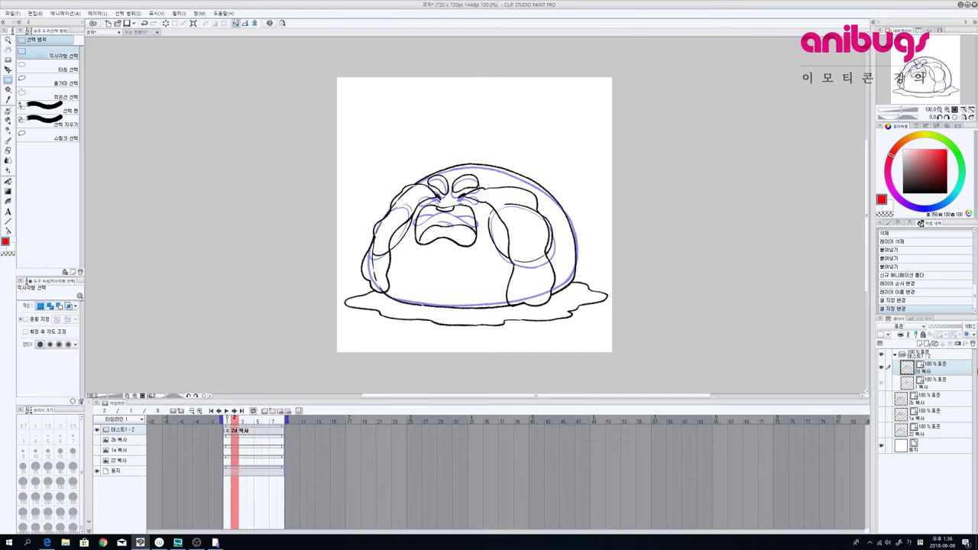
# - Add a new raster layer above 1 복사 in the 테스트1 folder and assign it to frame 2
pyautogui.click(932, 381)
pyautogui.click(920, 346)
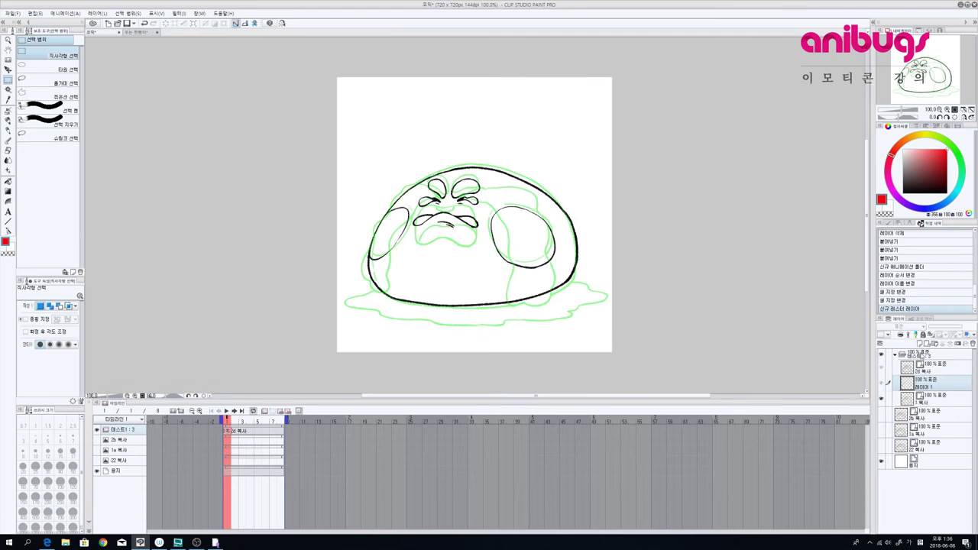
pyautogui.click(235, 432)
pyautogui.click(237, 432)
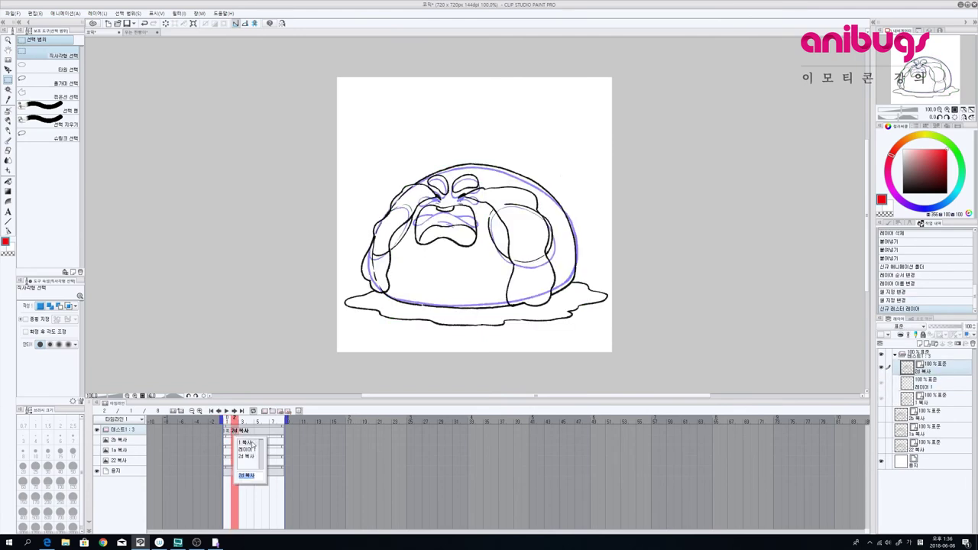
pyautogui.click(249, 442)
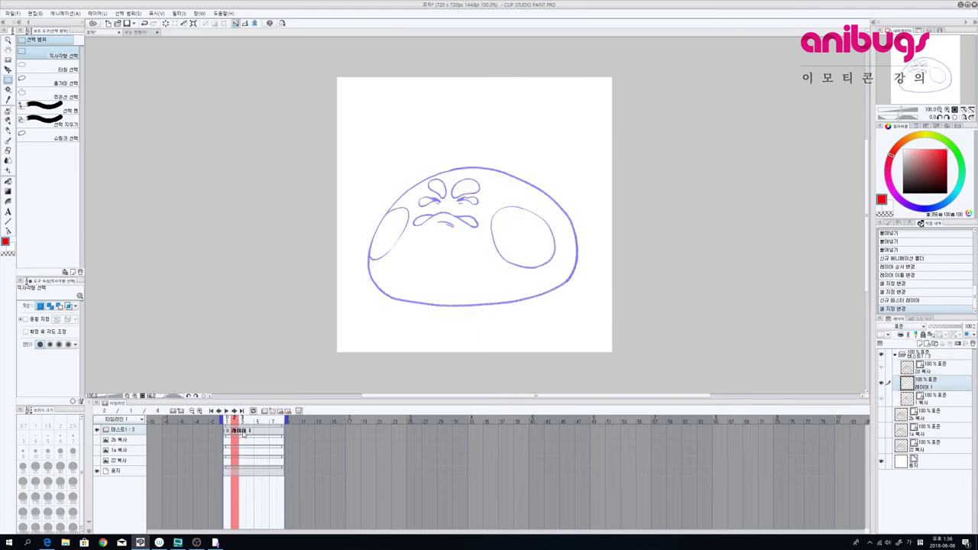
# - Assign 2d 복사 to frame 3 of the 테스트1 track and return to the empty in-between frame 2
pyautogui.click(243, 433)
pyautogui.click(243, 433)
pyautogui.click(260, 455)
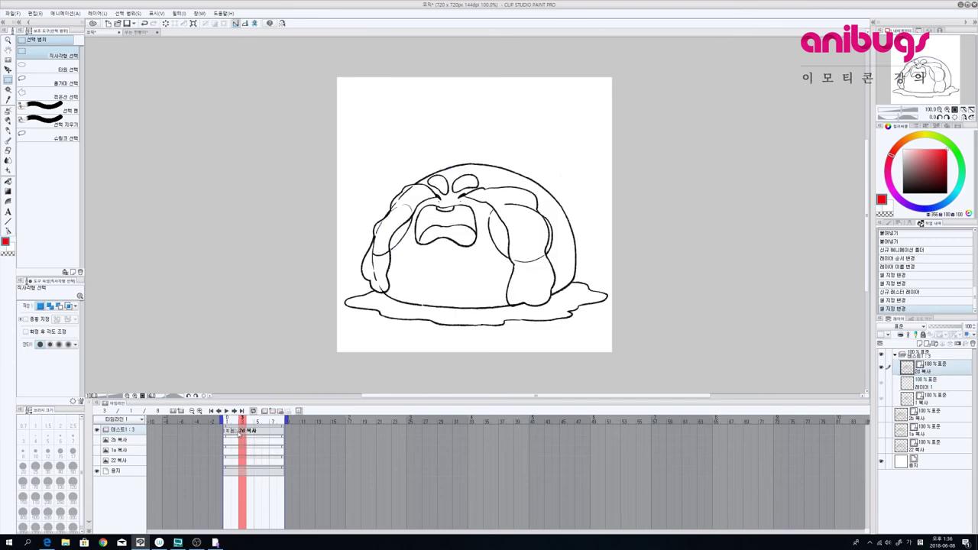
pyautogui.click(237, 432)
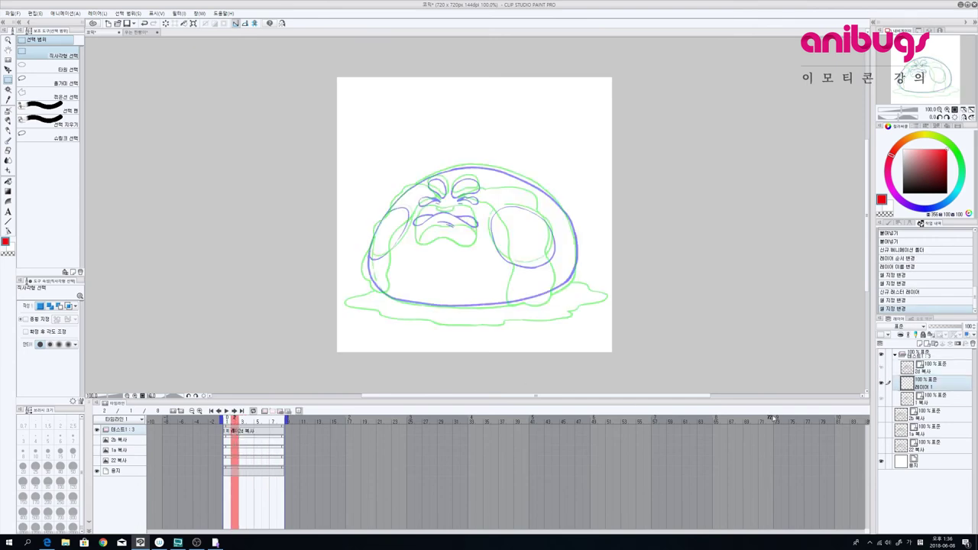
pyautogui.scroll(2, 479, 222)
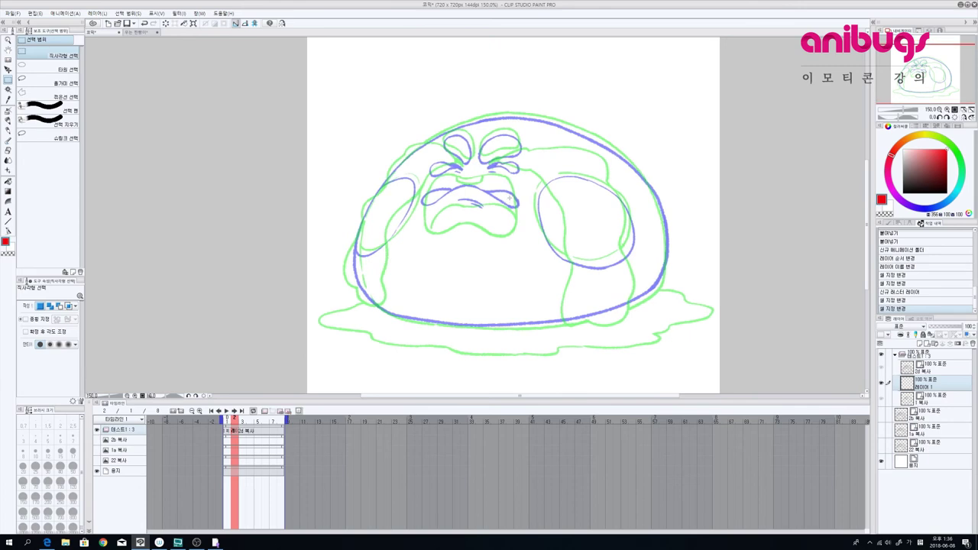
# - Preview the 22 복사 and 1a 복사 drawings, and move 1a 복사 into the 테스트1 folder directly above 1 복사
pyautogui.click(928, 435)
pyautogui.click(882, 448)
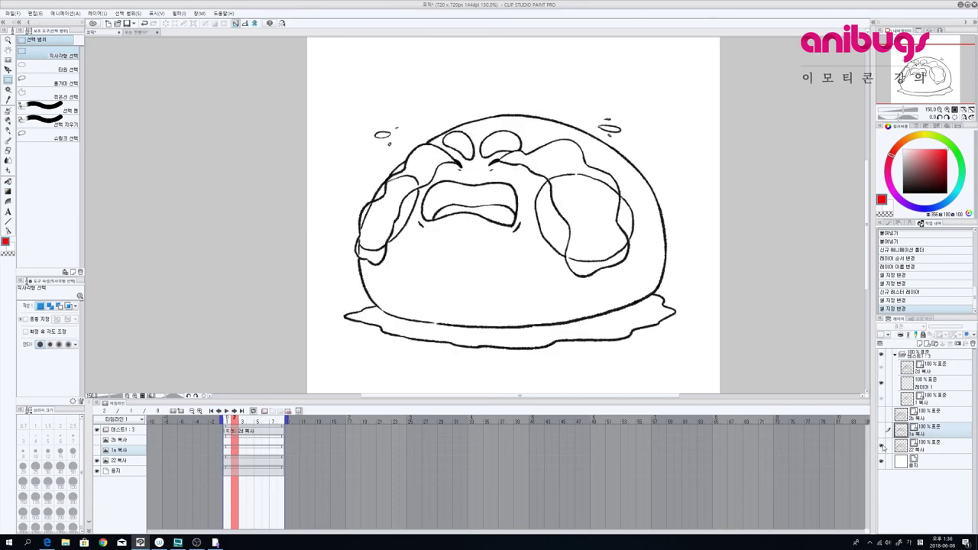
pyautogui.click(883, 435)
pyautogui.click(882, 431)
pyautogui.moveTo(921, 434); pyautogui.dragTo(924, 392)
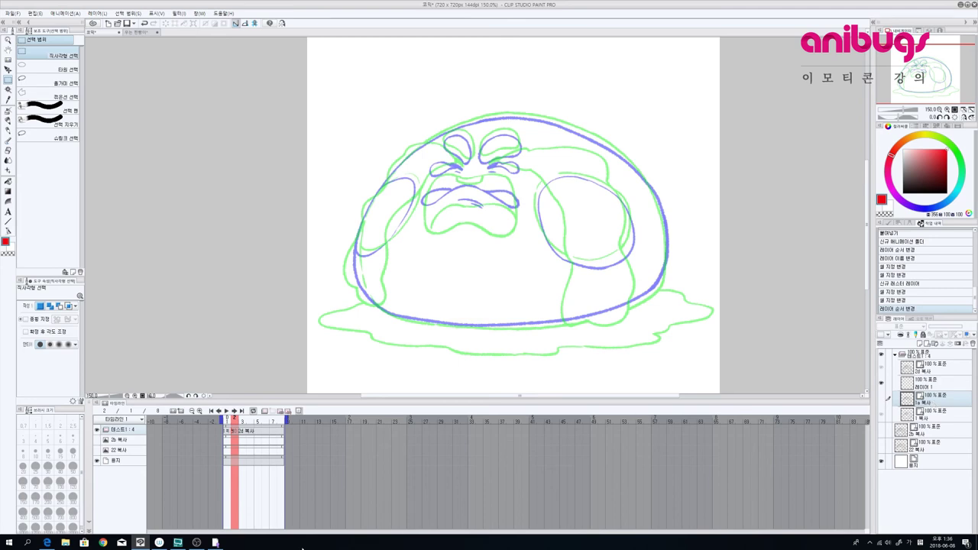
# - Assign 1a 복사 to frame 2 as the in-between, make it visible, and step through the three frames
pyautogui.click(238, 441)
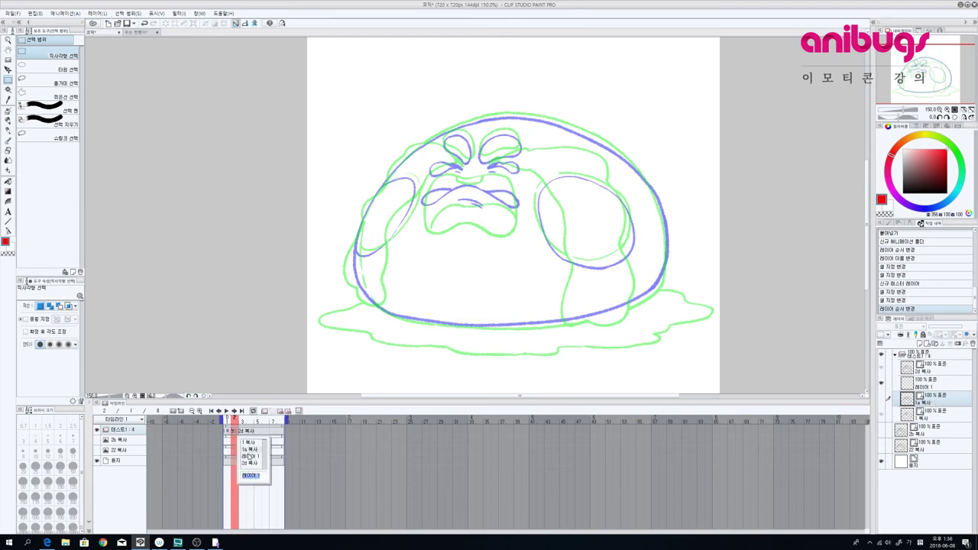
pyautogui.click(251, 456)
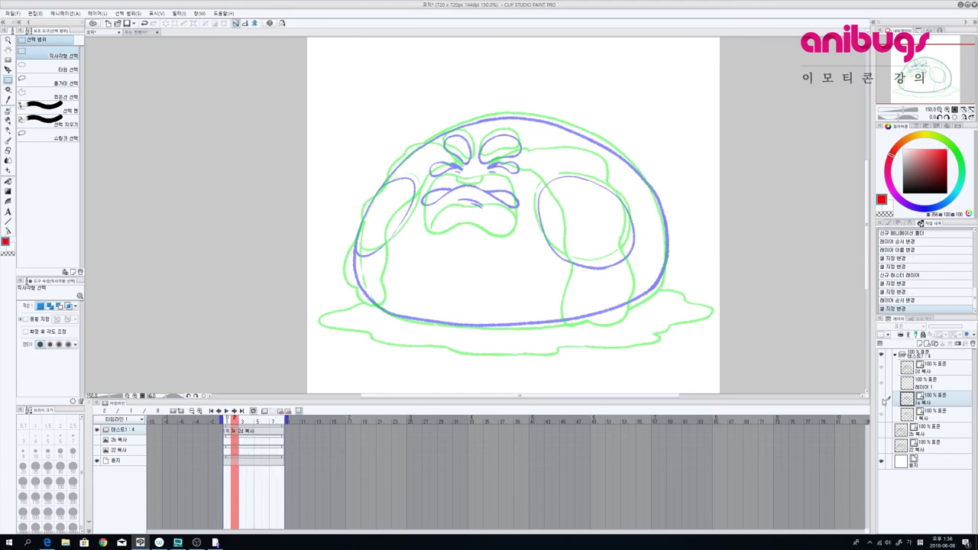
pyautogui.click(883, 399)
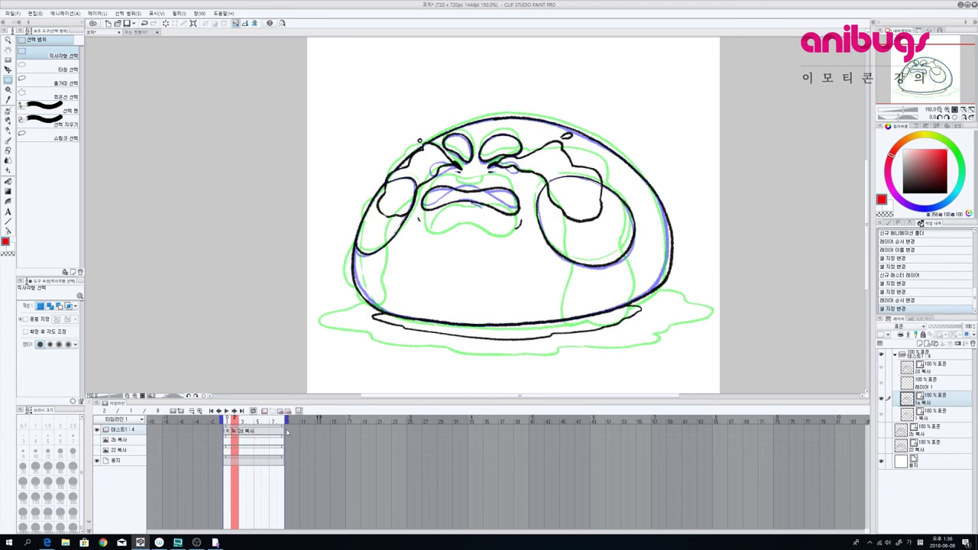
pyautogui.click(243, 433)
pyautogui.click(236, 432)
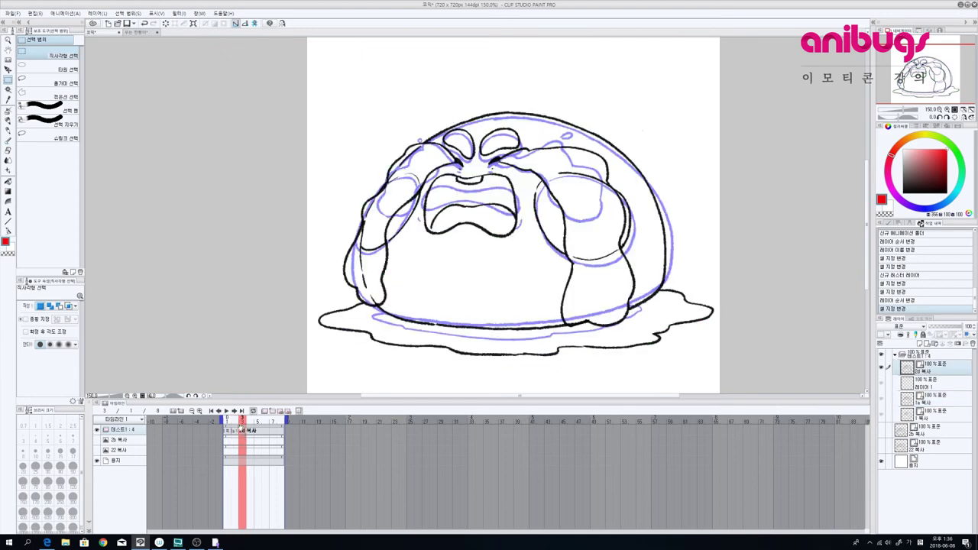
pyautogui.click(229, 433)
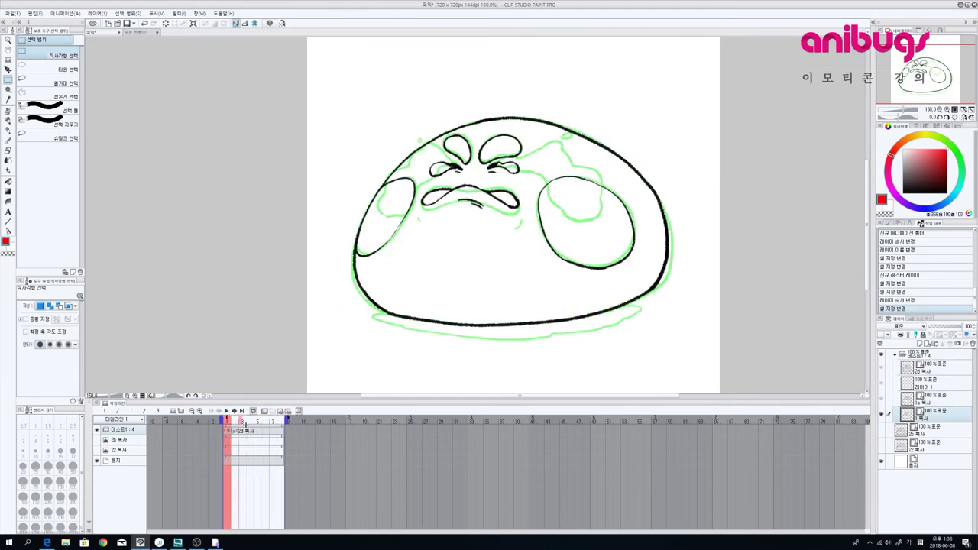
# - Set the timeline's end frame to 3, check the frames, and play the animation before stopping it
pyautogui.moveTo(286, 419); pyautogui.dragTo(247, 419)
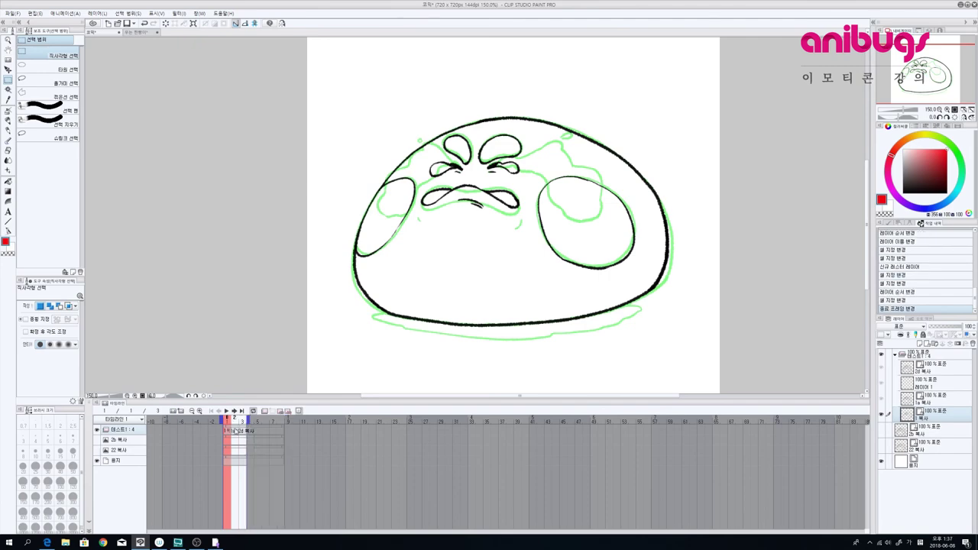
pyautogui.click(234, 433)
pyautogui.click(242, 433)
pyautogui.click(226, 411)
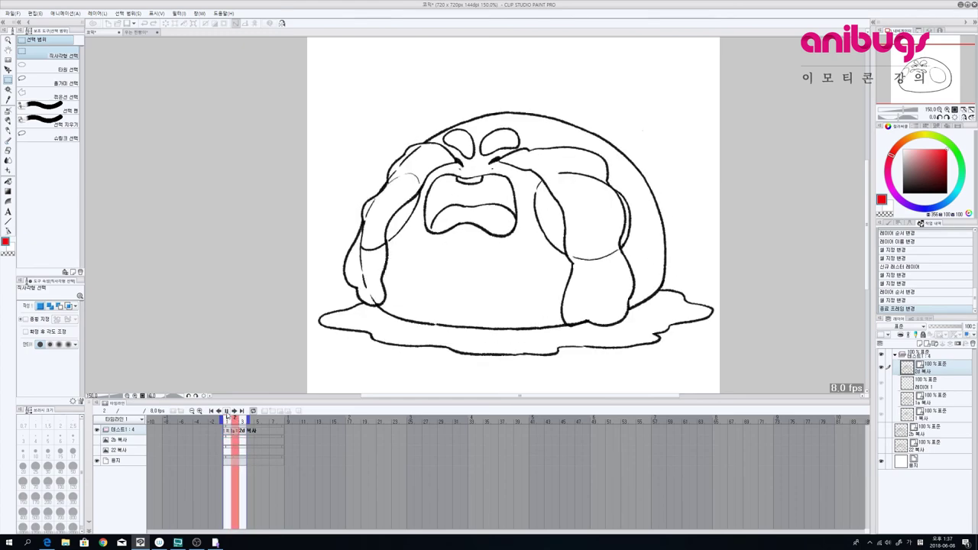
pyautogui.click(227, 411)
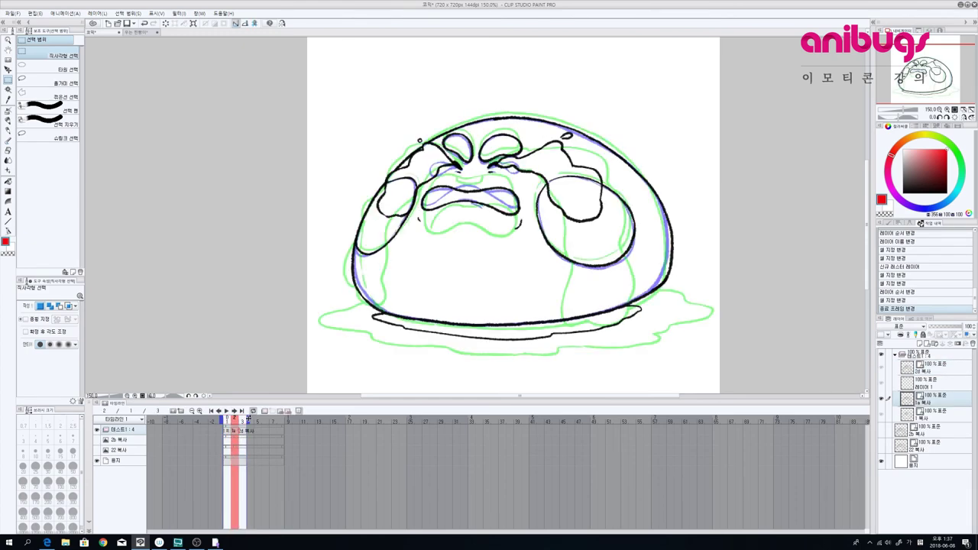
# - Extend the timeline's end by one frame, to frame 4
pyautogui.moveTo(256, 420); pyautogui.dragTo(257, 420)
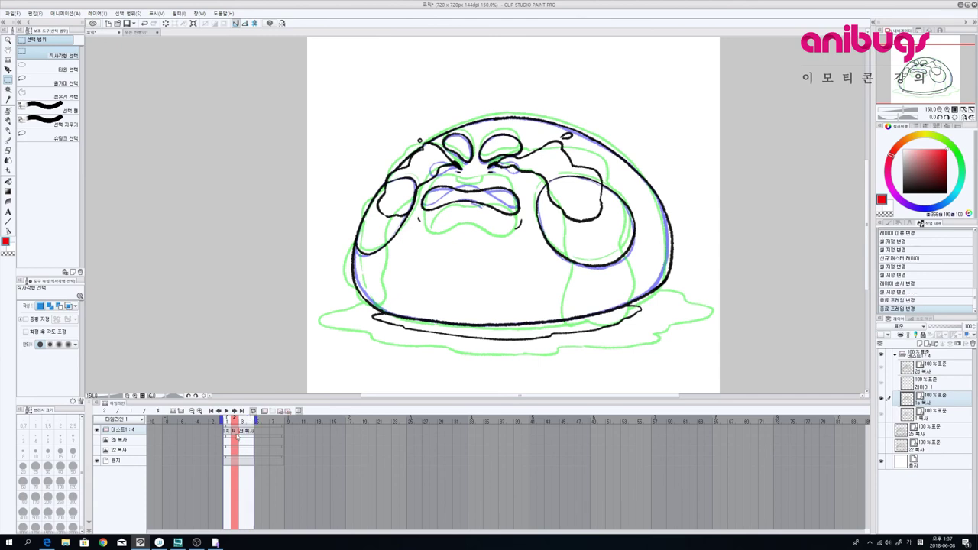
# - Extend the timeline's end to frame 5 and assign the 1a 복사 drawing to frame 3
pyautogui.click(241, 432)
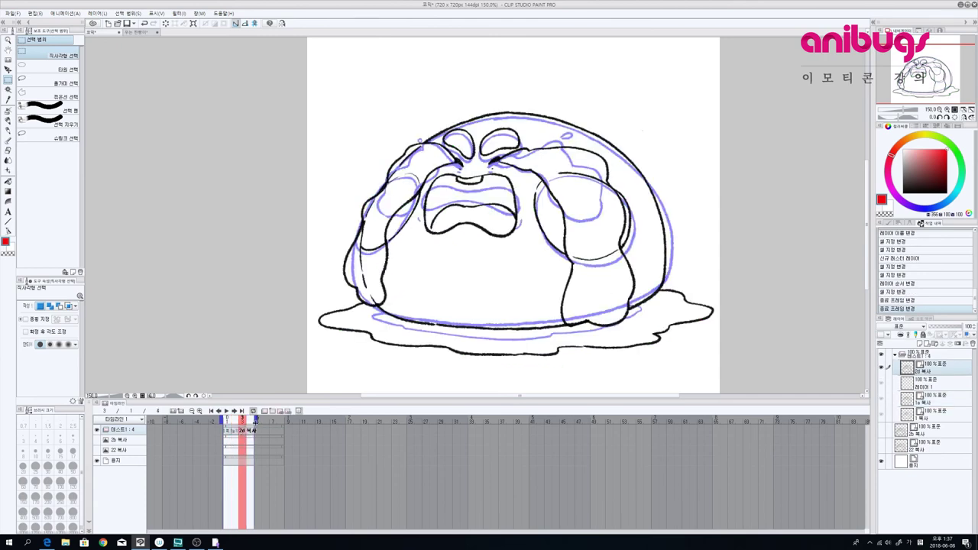
pyautogui.moveTo(262, 421); pyautogui.dragTo(264, 420)
pyautogui.click(259, 436)
pyautogui.rightClick(260, 435)
pyautogui.click(274, 459)
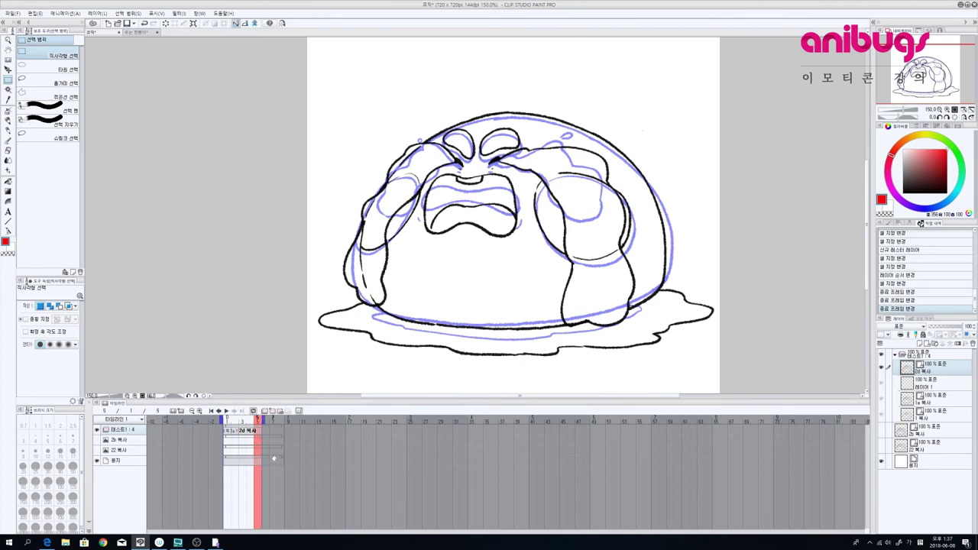
pyautogui.click(241, 435)
pyautogui.rightClick(241, 436)
pyautogui.click(256, 454)
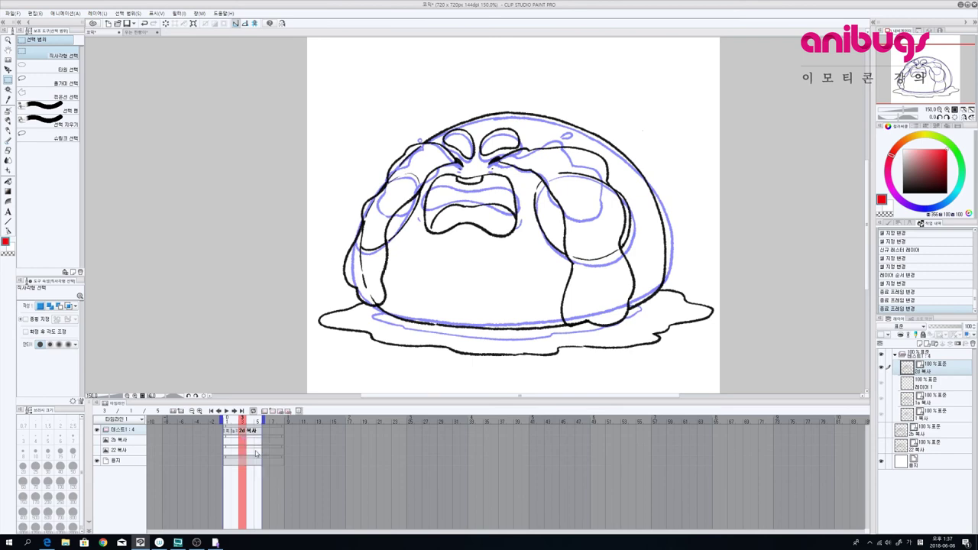
# - Move 22 복사 and 2b 복사 into the 테스트1 folder in drawing order, and assign 22 복사, 2b 복사 and 2d 복사 to frames 2, 4 and 5
pyautogui.moveTo(931, 454); pyautogui.dragTo(935, 390)
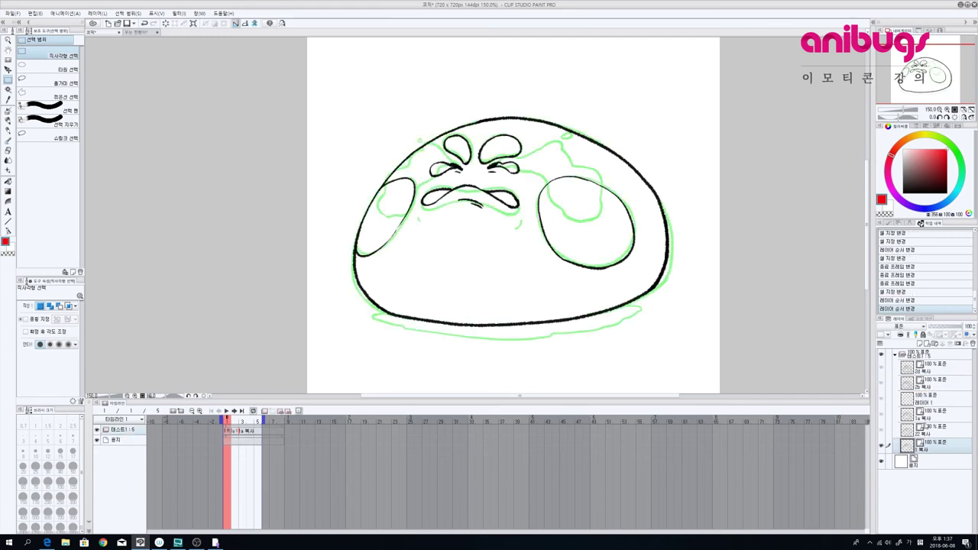
pyautogui.click(235, 431)
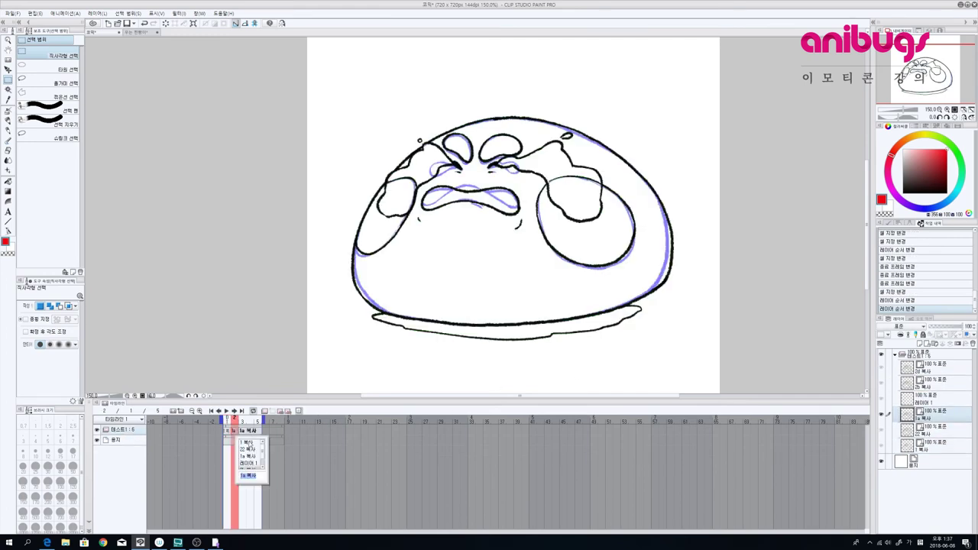
pyautogui.click(253, 433)
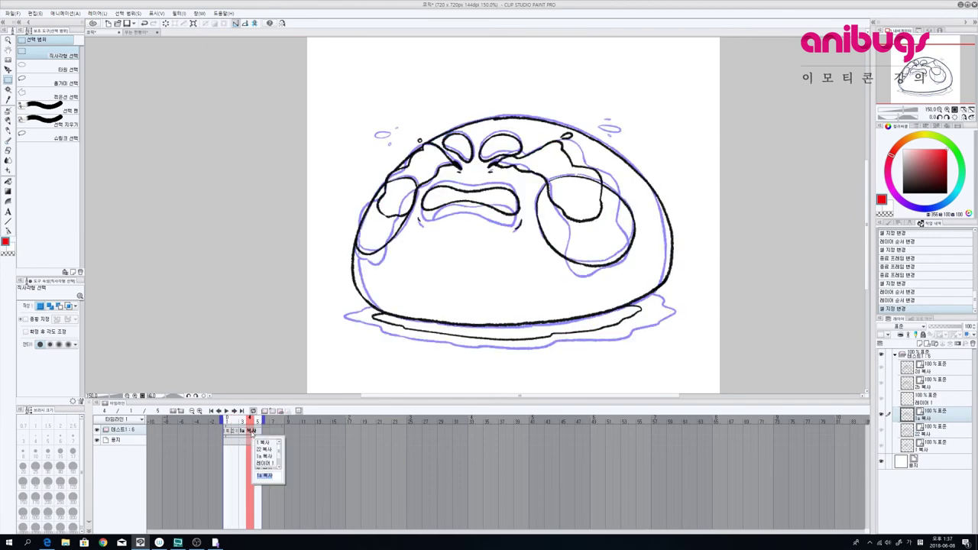
pyautogui.scroll(-1, 265, 458)
pyautogui.click(265, 459)
pyautogui.click(257, 431)
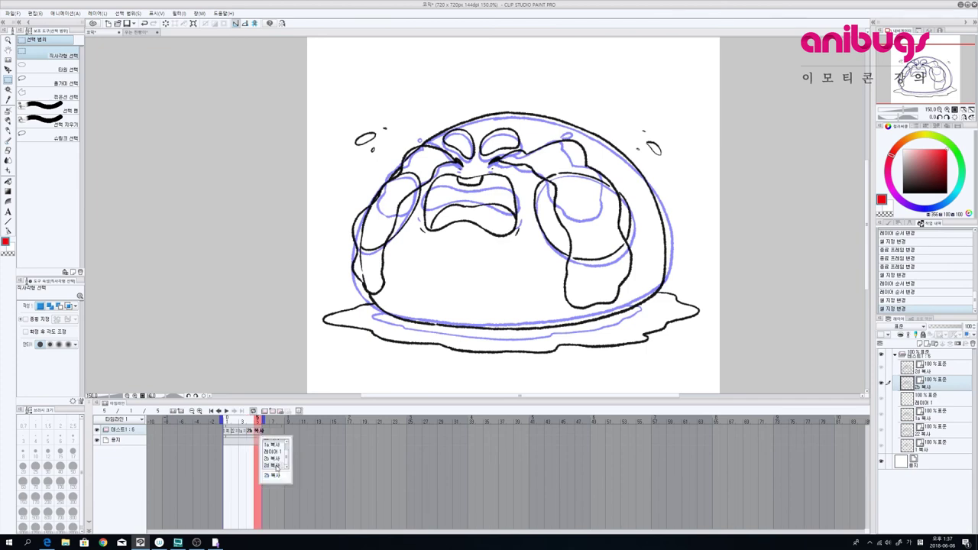
pyautogui.click(273, 465)
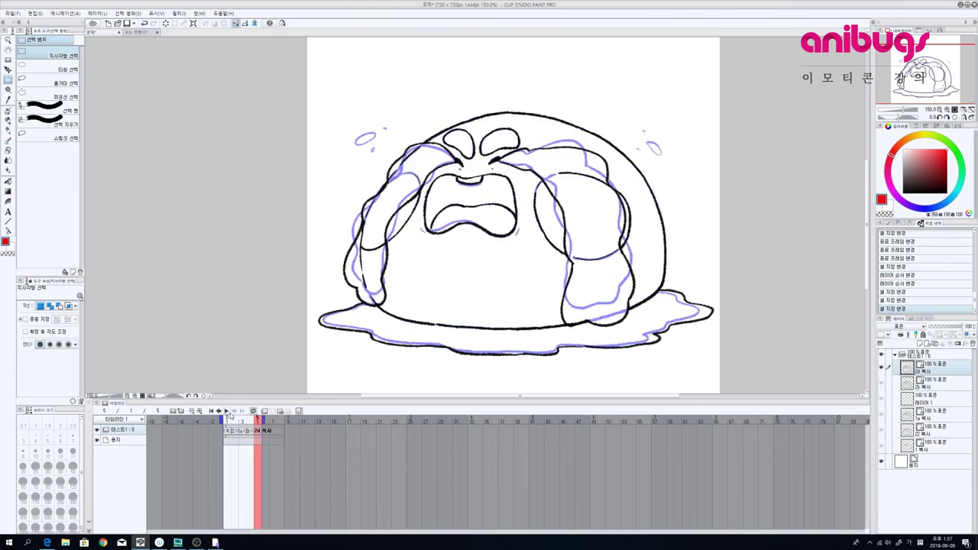
# - Play the five-frame test animation and stop it after checking the movement
pyautogui.click(226, 411)
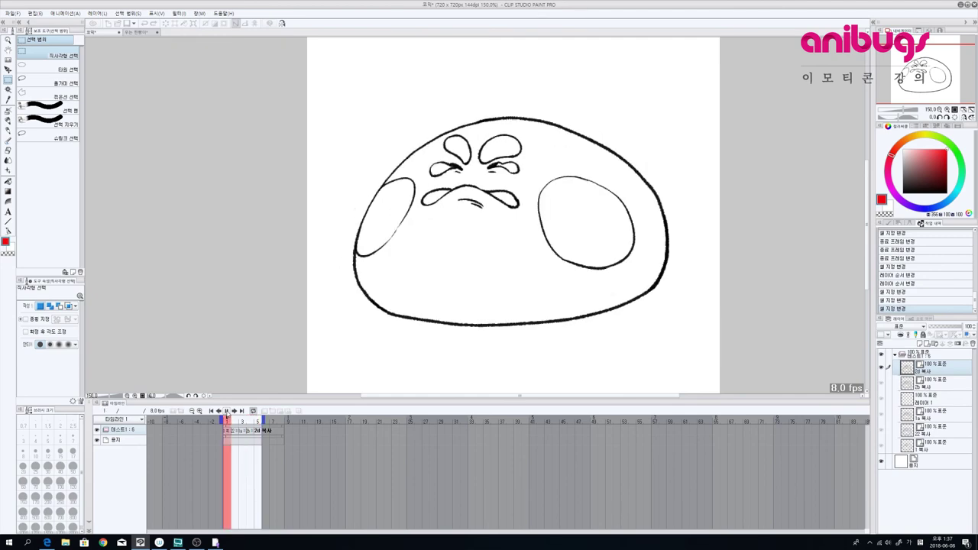
pyautogui.click(226, 411)
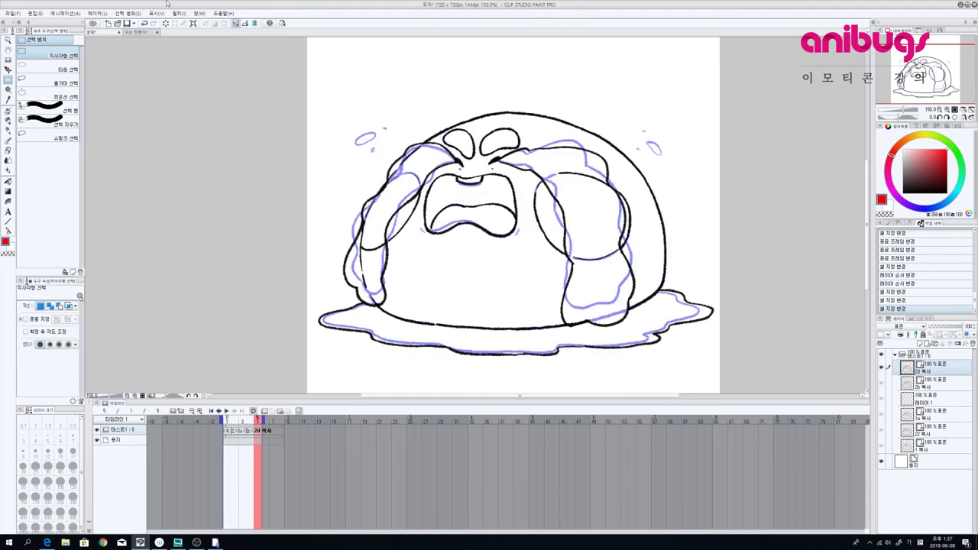
# - Switch to the finished 우는 찐빵이 document and play its coloured animation twice, stopping it each time
pyautogui.click(139, 32)
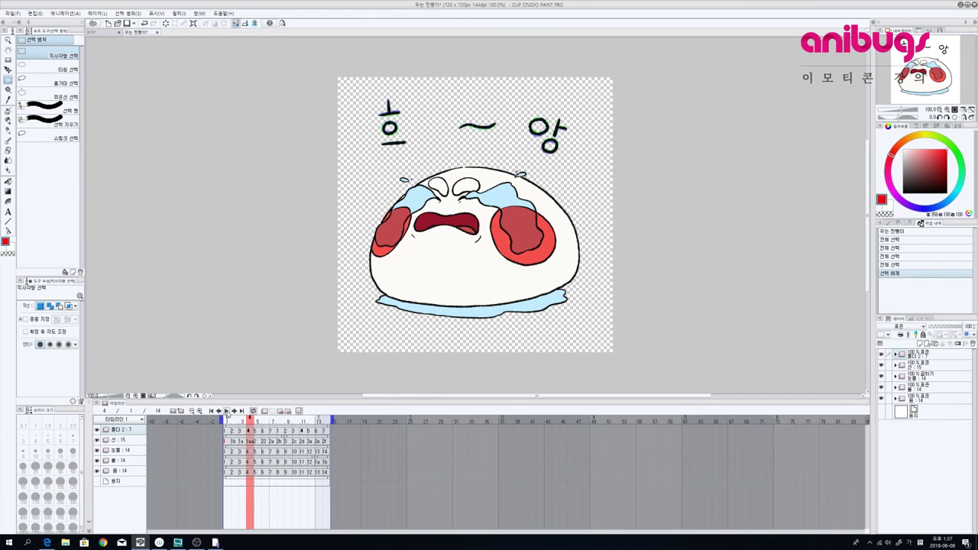
pyautogui.click(226, 411)
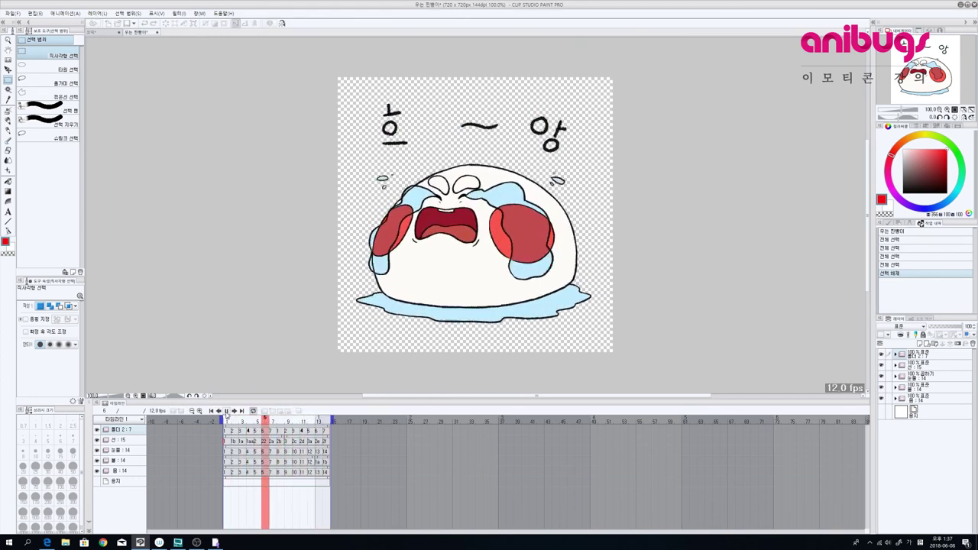
pyautogui.click(227, 411)
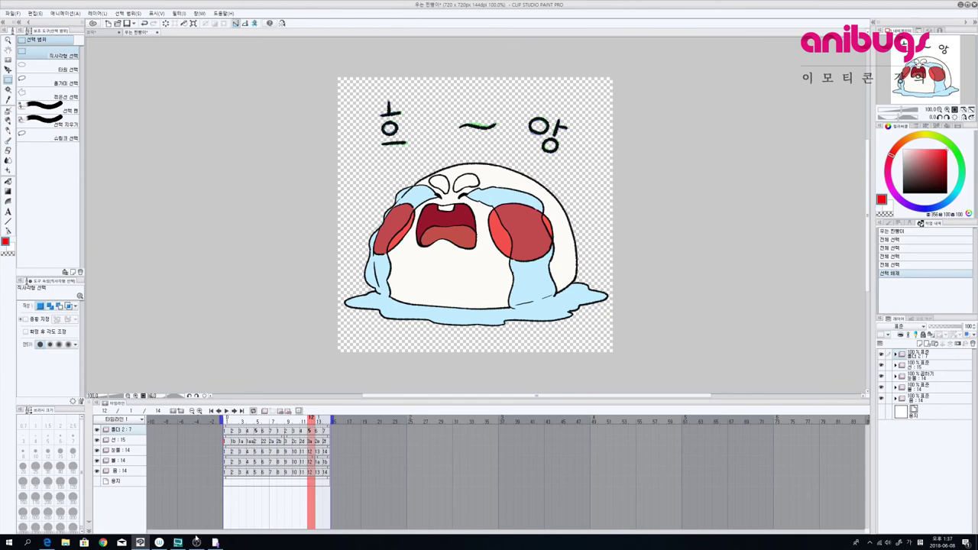
pyautogui.moveTo(181, 541)
pyautogui.click(227, 411)
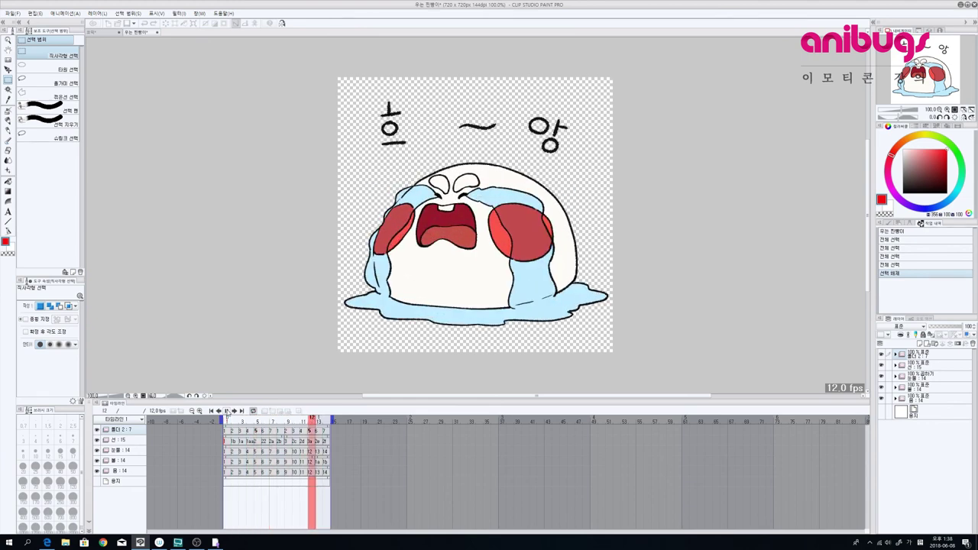
pyautogui.click(227, 411)
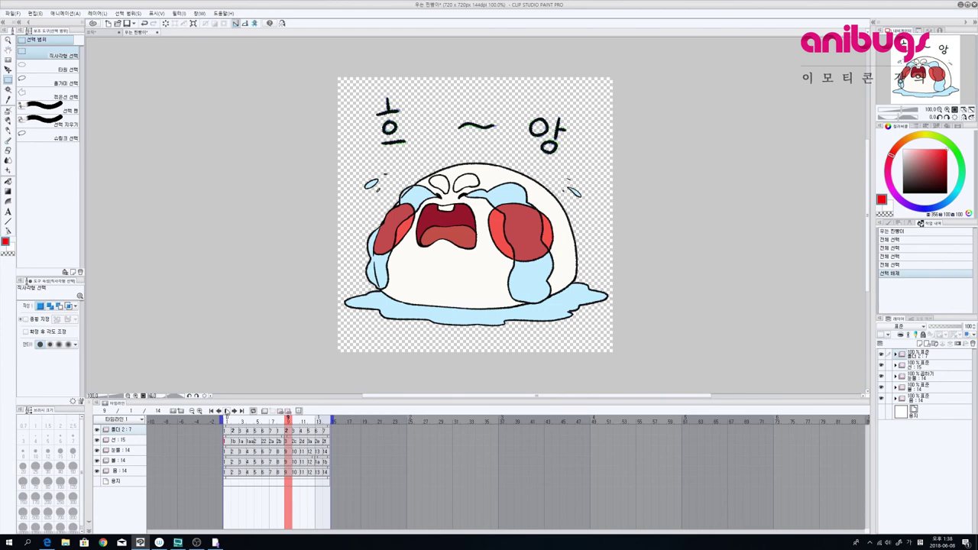